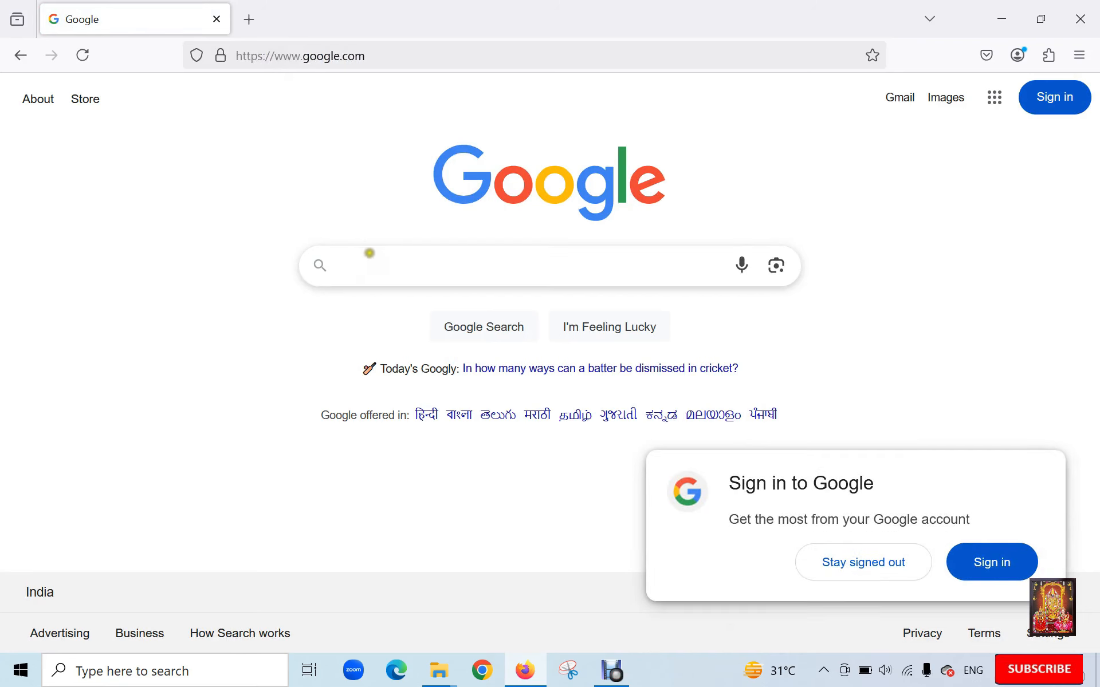
- Enter 'download windows server 2025' into the Google search box
{"action": "left_click", "coordinate": [367, 262]}
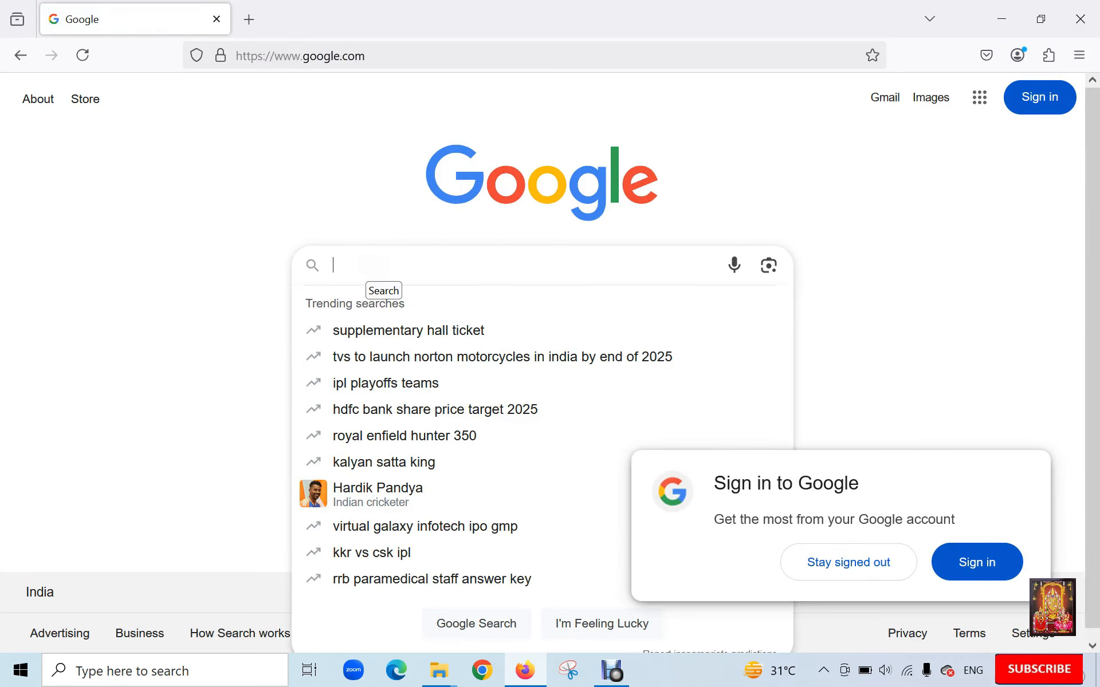
{"action": "type", "text": "download "}
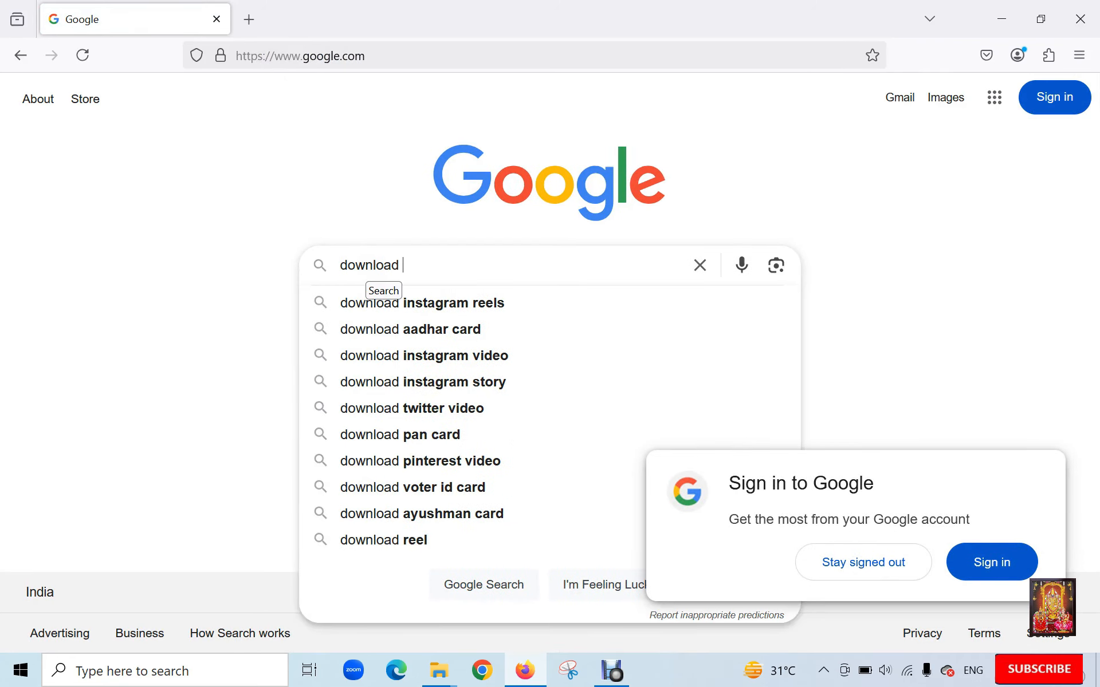
{"action": "type", "text": "windows "}
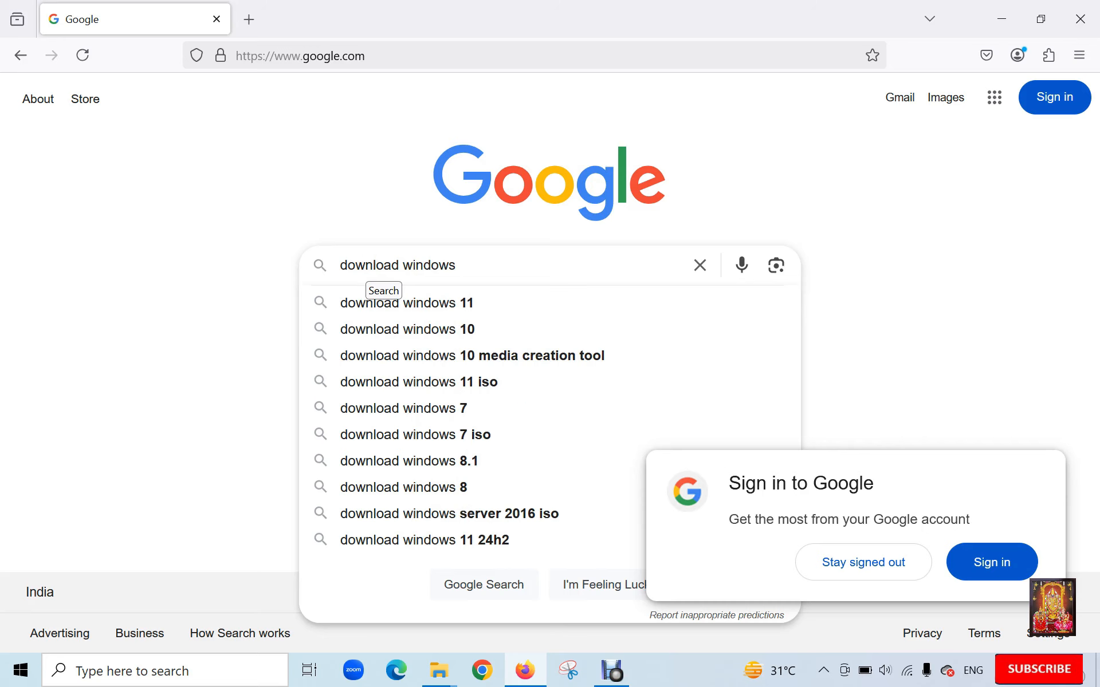
{"action": "type", "text": "server 202"}
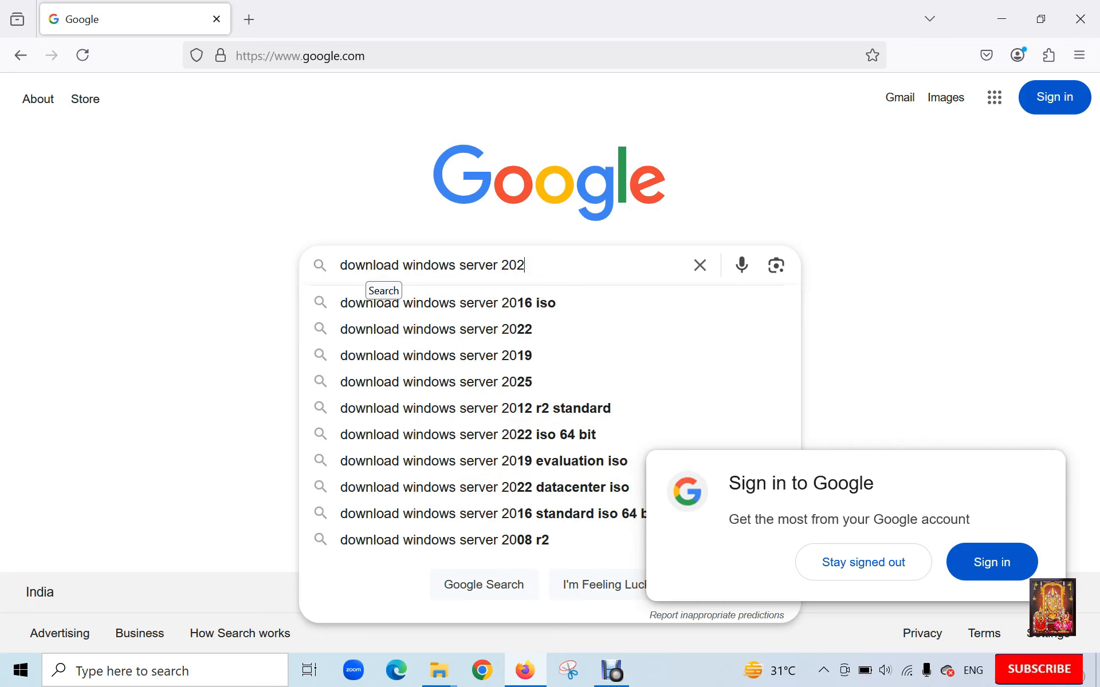
{"action": "type", "text": "5"}
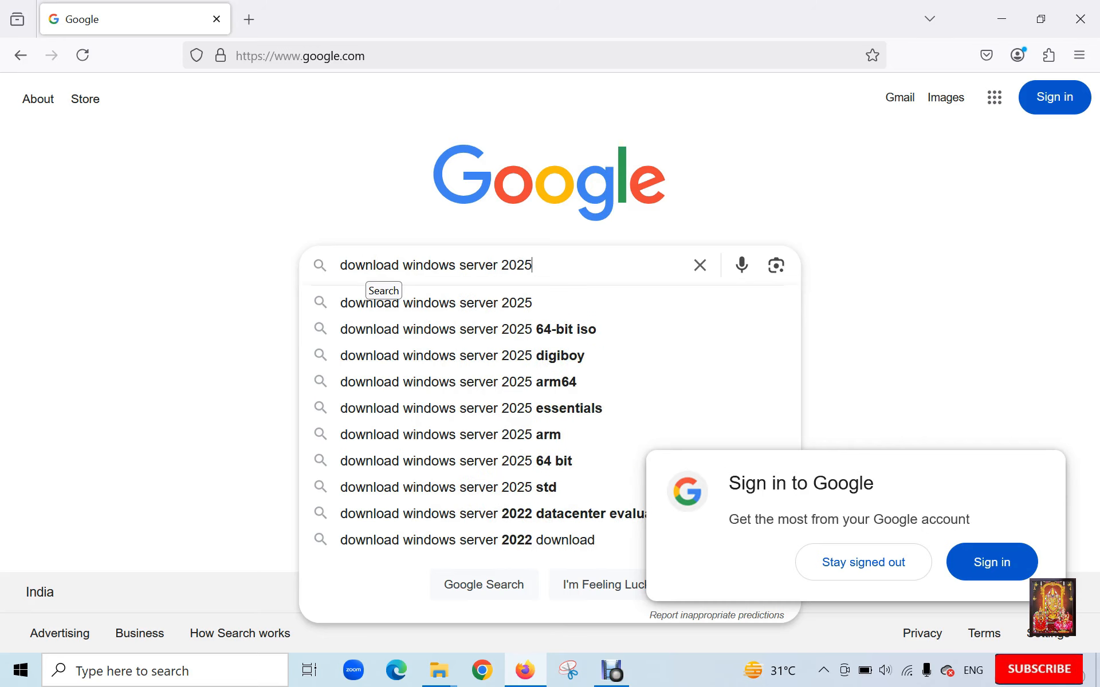
- Run the search, open the Windows Server 2025 Evaluation Center page and choose Download the ISO
{"action": "key", "text": "Return"}
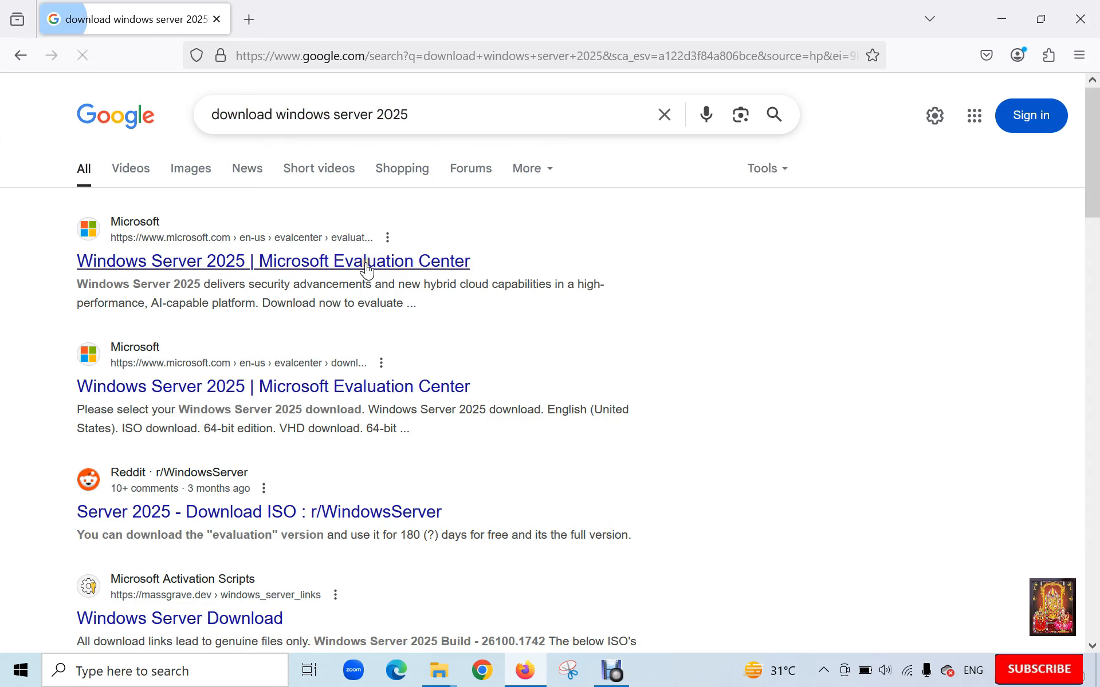
{"action": "left_click", "coordinate": [150, 263]}
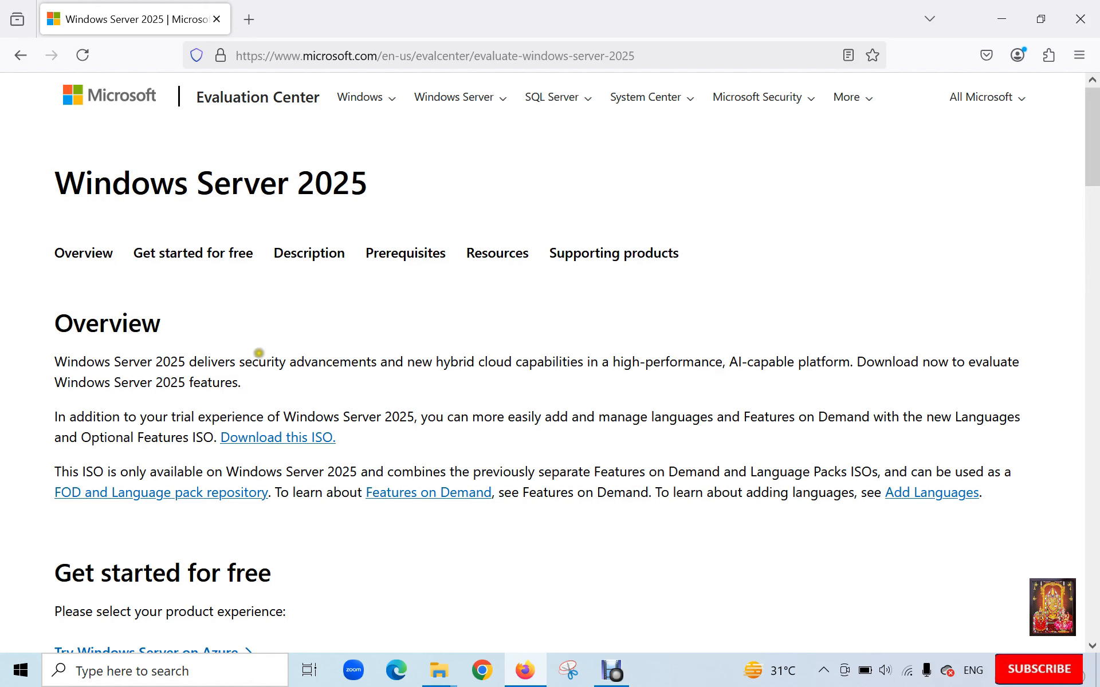
{"action": "scroll", "coordinate": [367, 327], "scroll_direction": "down", "scroll_amount": 5}
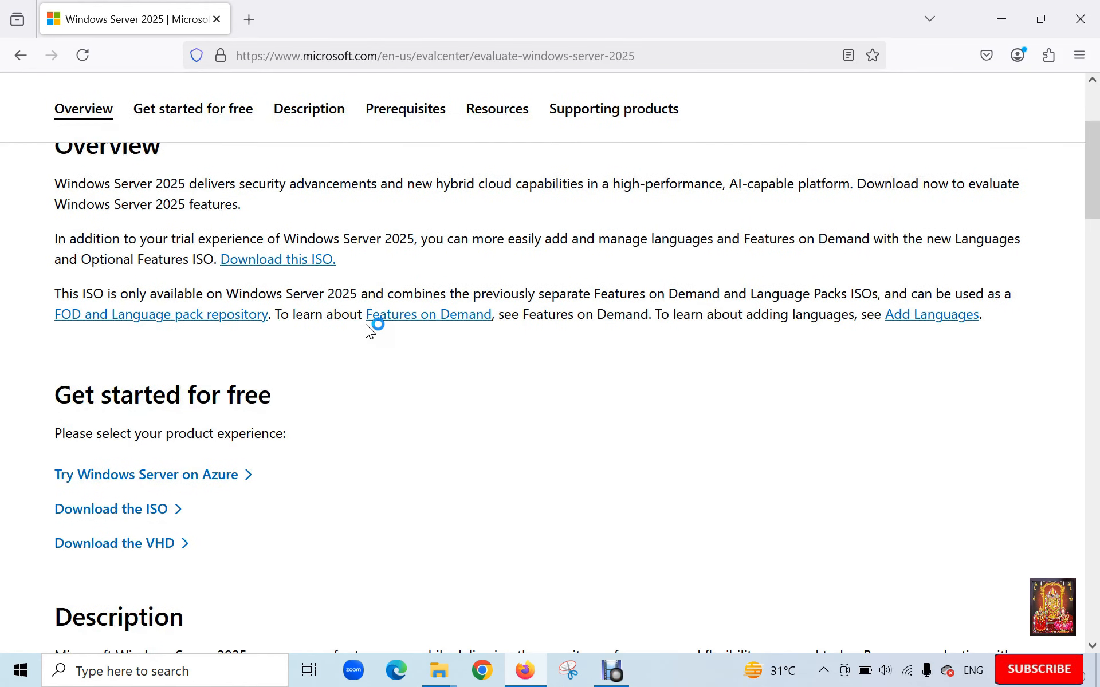
{"action": "scroll", "coordinate": [365, 324], "scroll_direction": "down", "scroll_amount": 2}
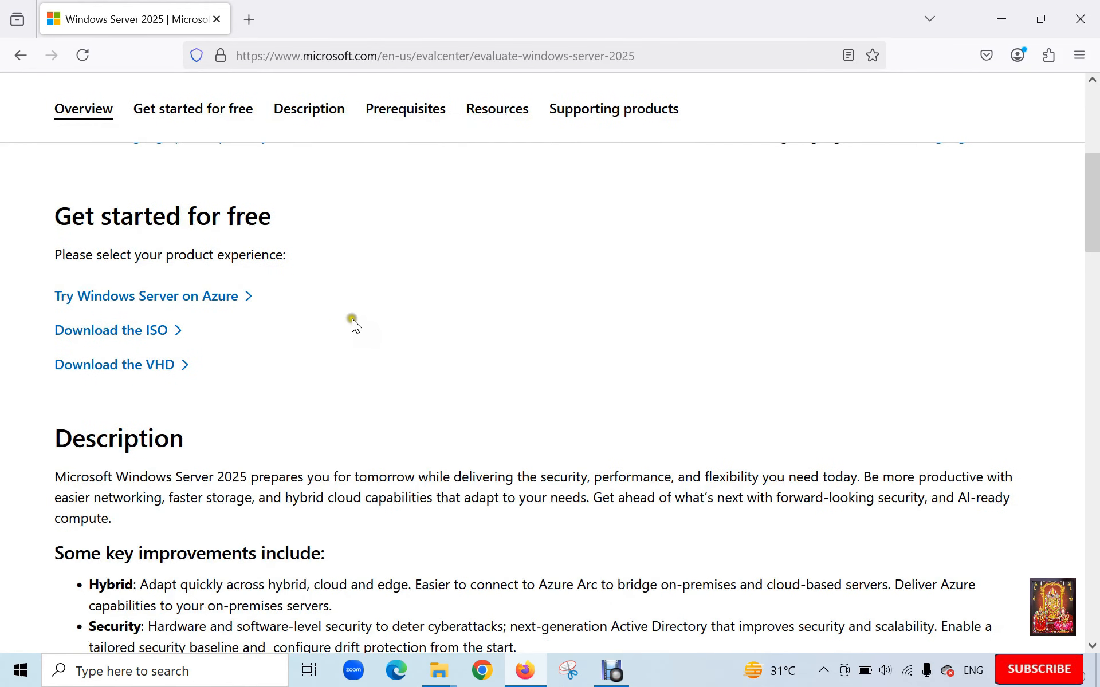
{"action": "left_click", "coordinate": [130, 337]}
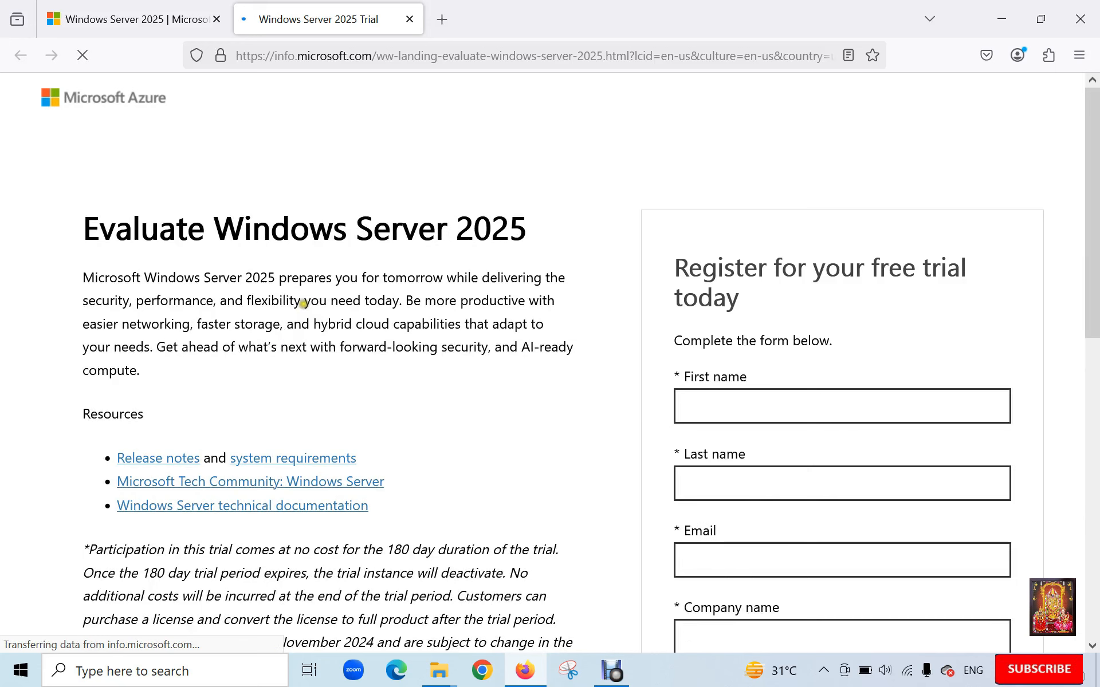
- Enter the phone number with India (+91) country code, allow partner sharing, and submit the form
{"action": "scroll", "coordinate": [813, 319], "scroll_direction": "down", "scroll_amount": 4}
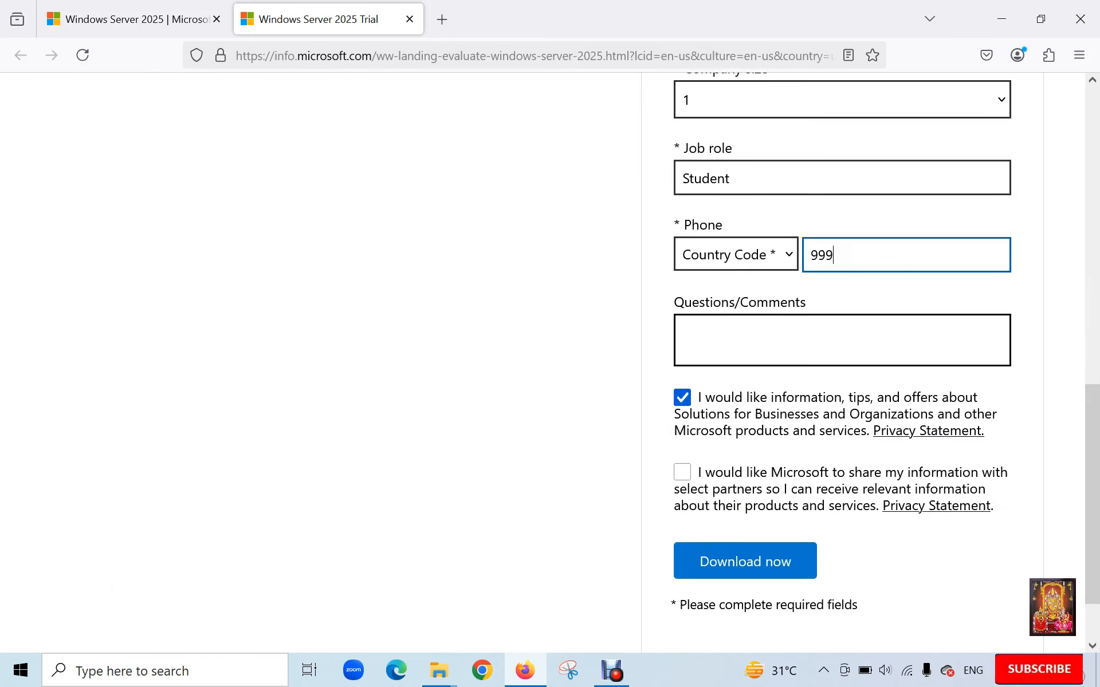
{"action": "type", "text": "99999999"}
{"action": "left_click", "coordinate": [737, 257]}
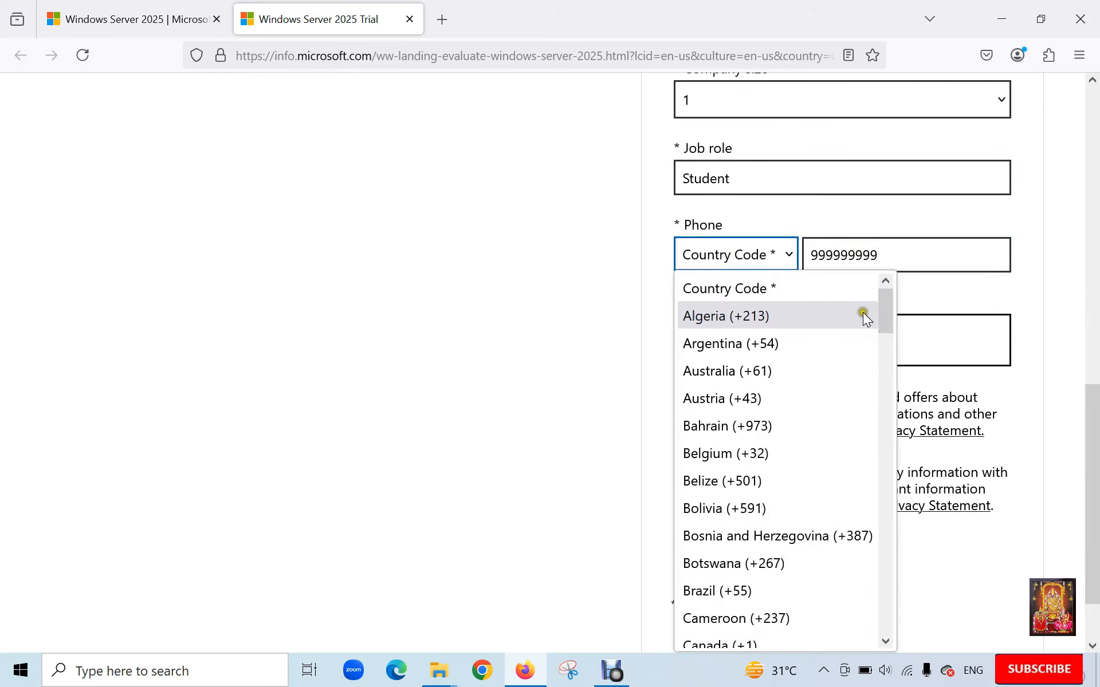
{"action": "scroll", "coordinate": [886, 314], "scroll_direction": "down", "scroll_amount": 1}
{"action": "left_click_drag", "start_coordinate": [886, 314], "coordinate": [883, 408]}
{"action": "left_click", "coordinate": [720, 559]}
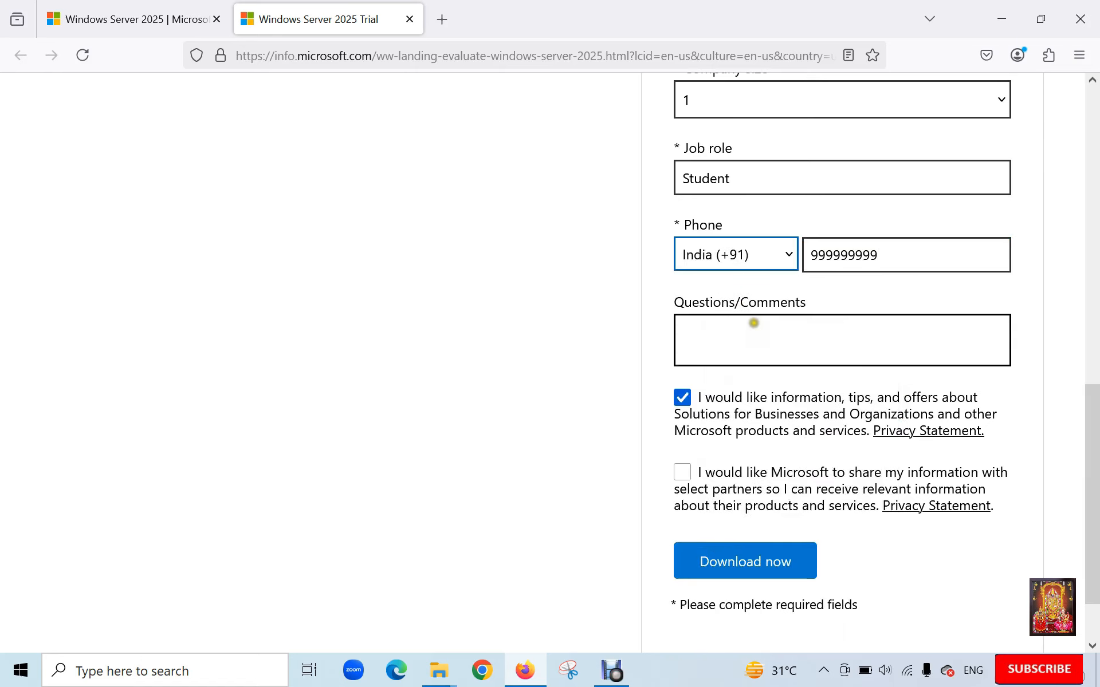
{"action": "left_click", "coordinate": [682, 472]}
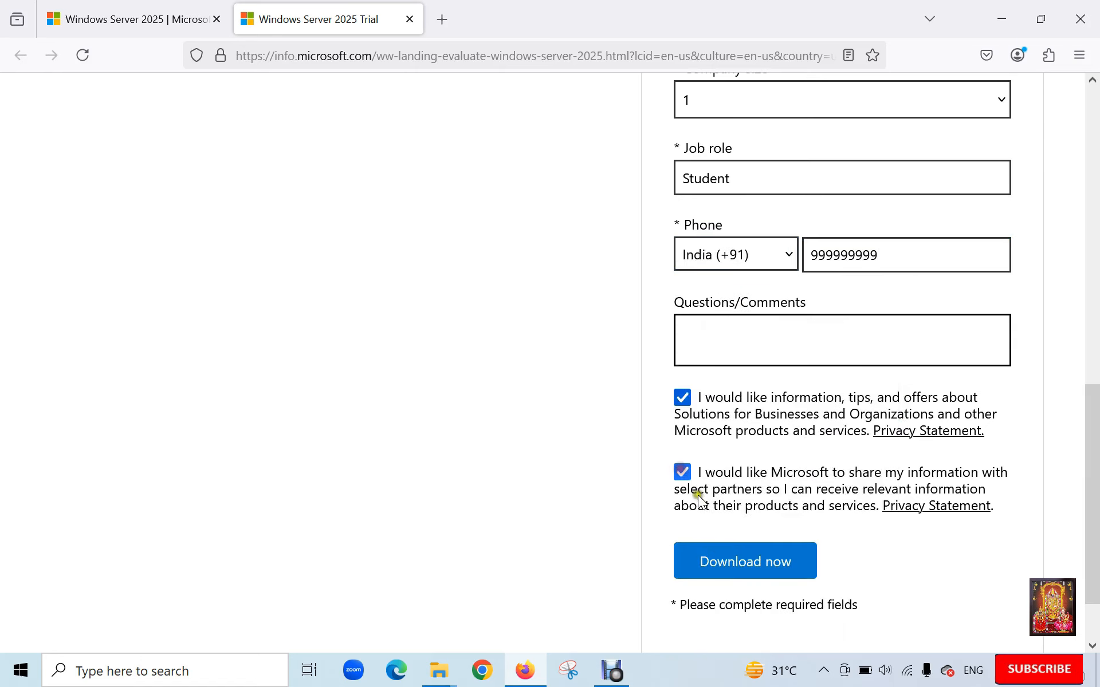
{"action": "left_click", "coordinate": [739, 564]}
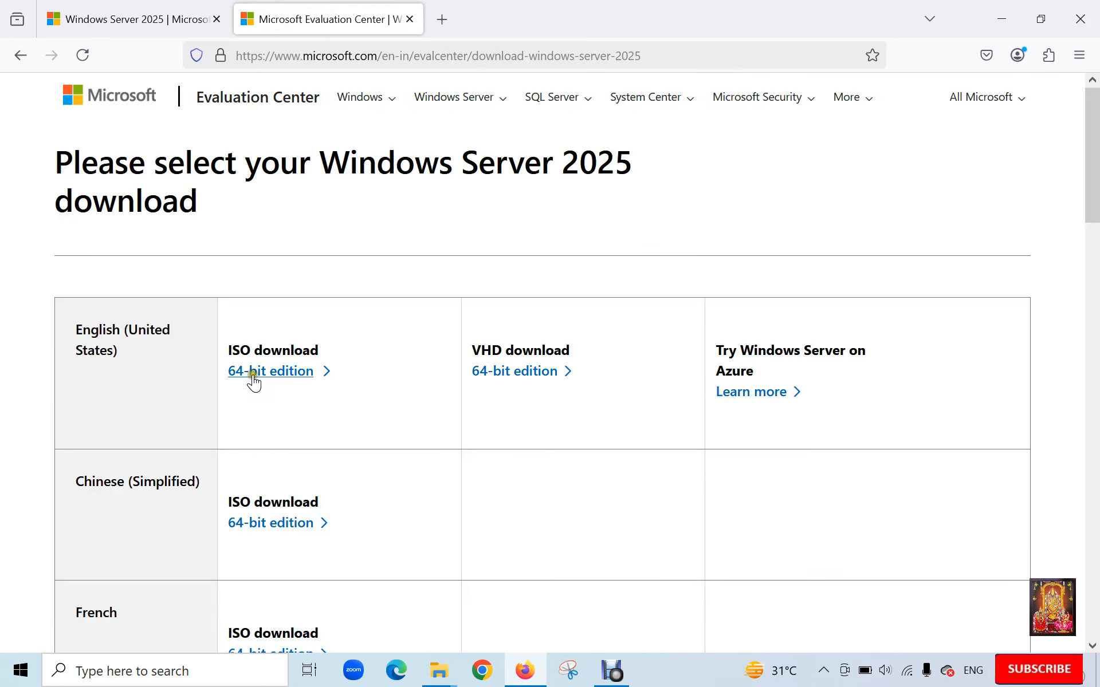
- Download the 5.6 GB English (United States) 64-bit ISO, then close the downloads panel and Firefox
{"action": "left_click", "coordinate": [279, 378]}
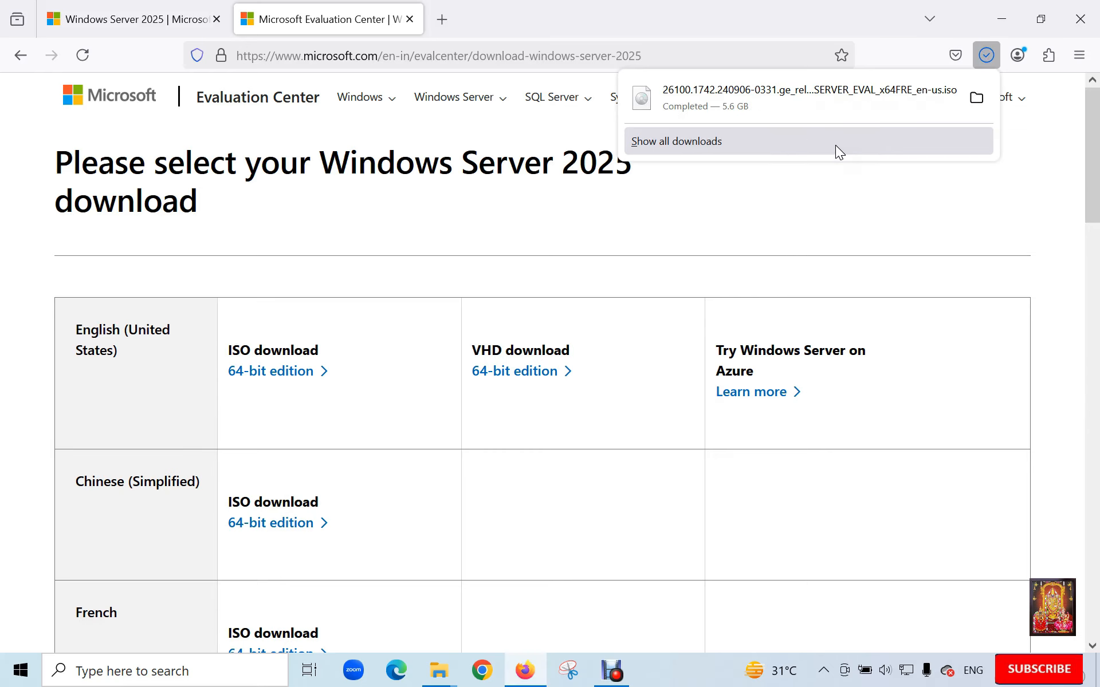
{"action": "left_click", "coordinate": [809, 111]}
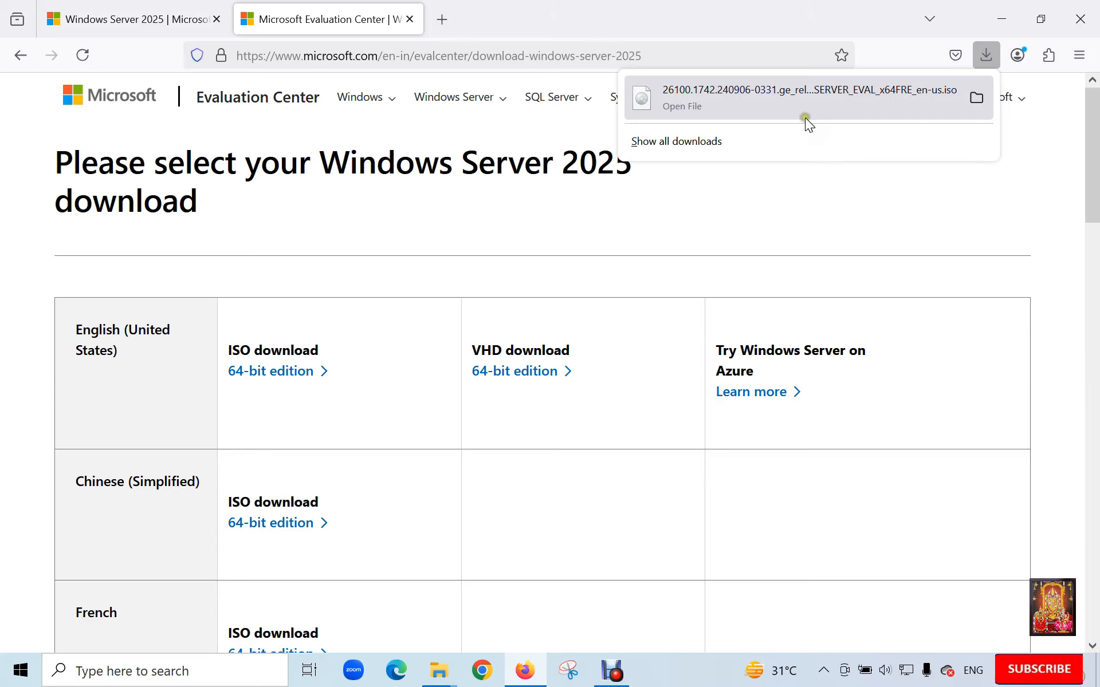
{"action": "left_click", "coordinate": [1088, 16]}
{"action": "left_click", "coordinate": [1088, 16]}
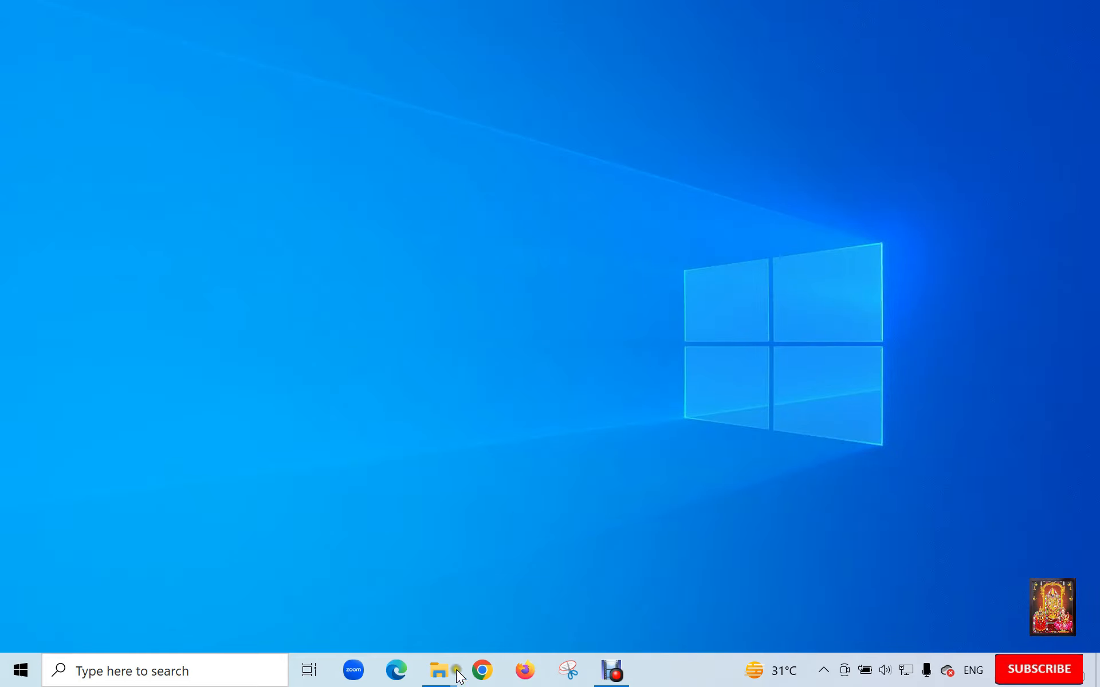
- Open Downloads from the File Explorer taskbar preview and select the 5.60 GB Windows Server ISO
{"action": "mouse_move", "coordinate": [431, 658]}
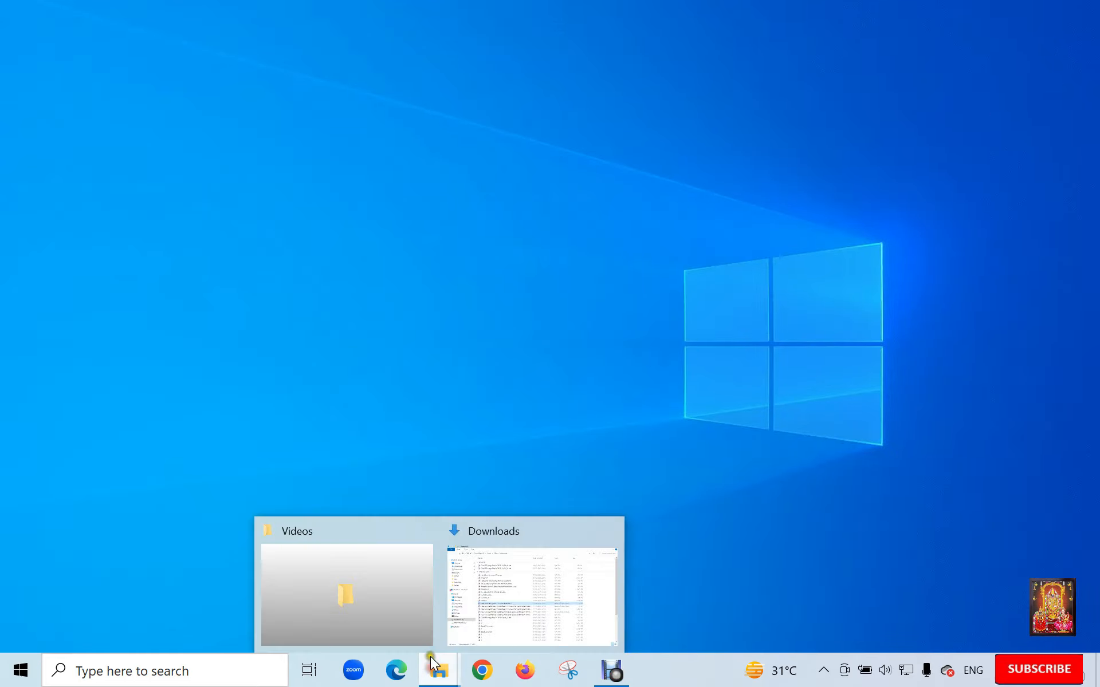
{"action": "left_click", "coordinate": [466, 584]}
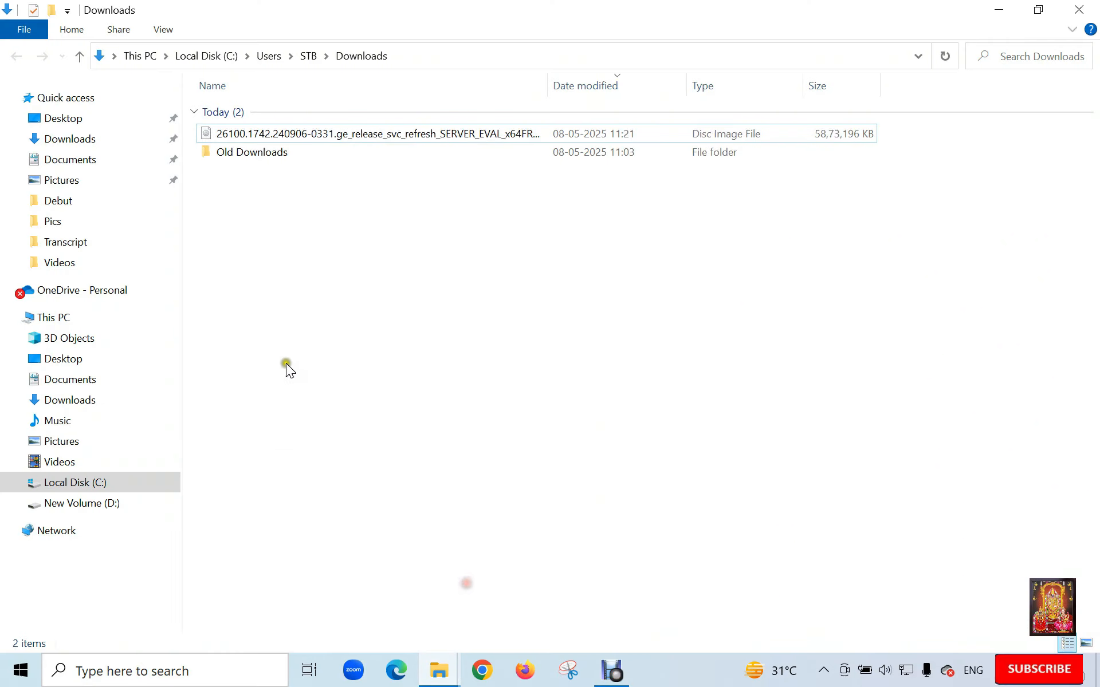
{"action": "left_click", "coordinate": [296, 138]}
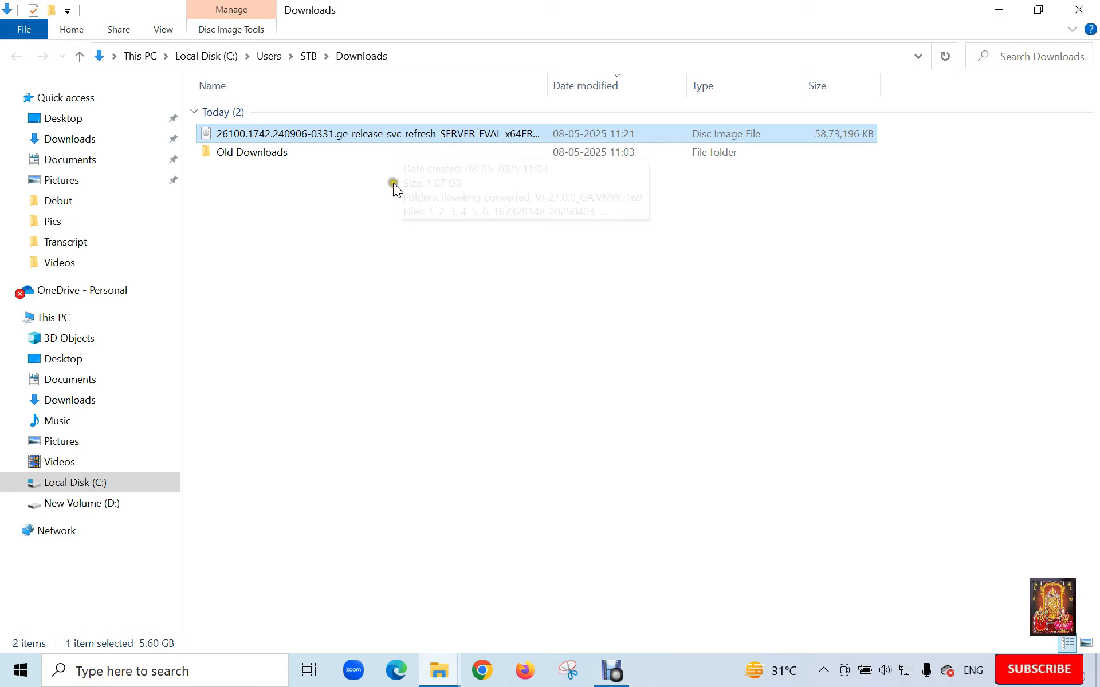
- Launch VMware Workstation Pro by searching 'vmware' and maximize its window
{"action": "left_click", "coordinate": [135, 670]}
{"action": "type", "text": "v"}
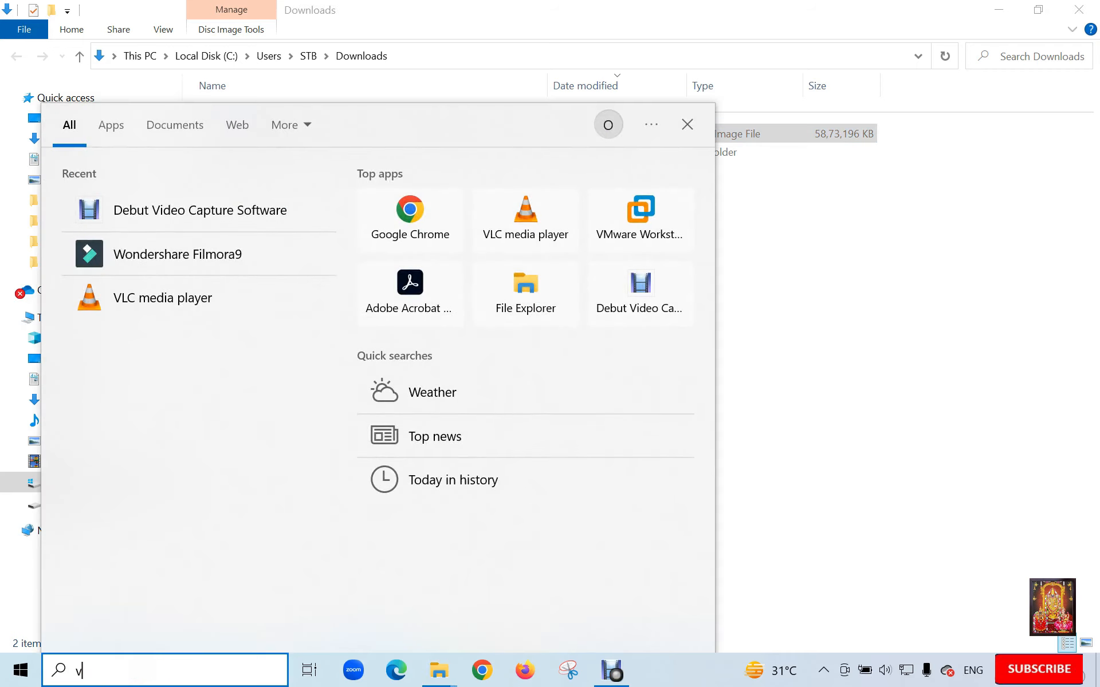
{"action": "type", "text": "mware"}
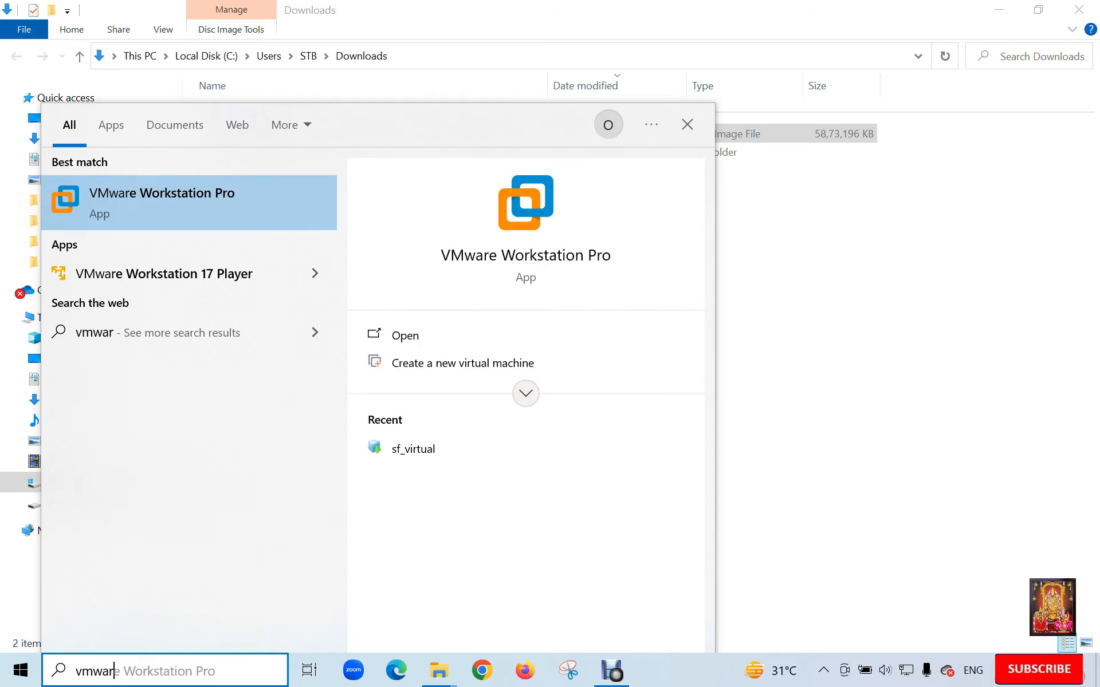
{"action": "left_click", "coordinate": [409, 338]}
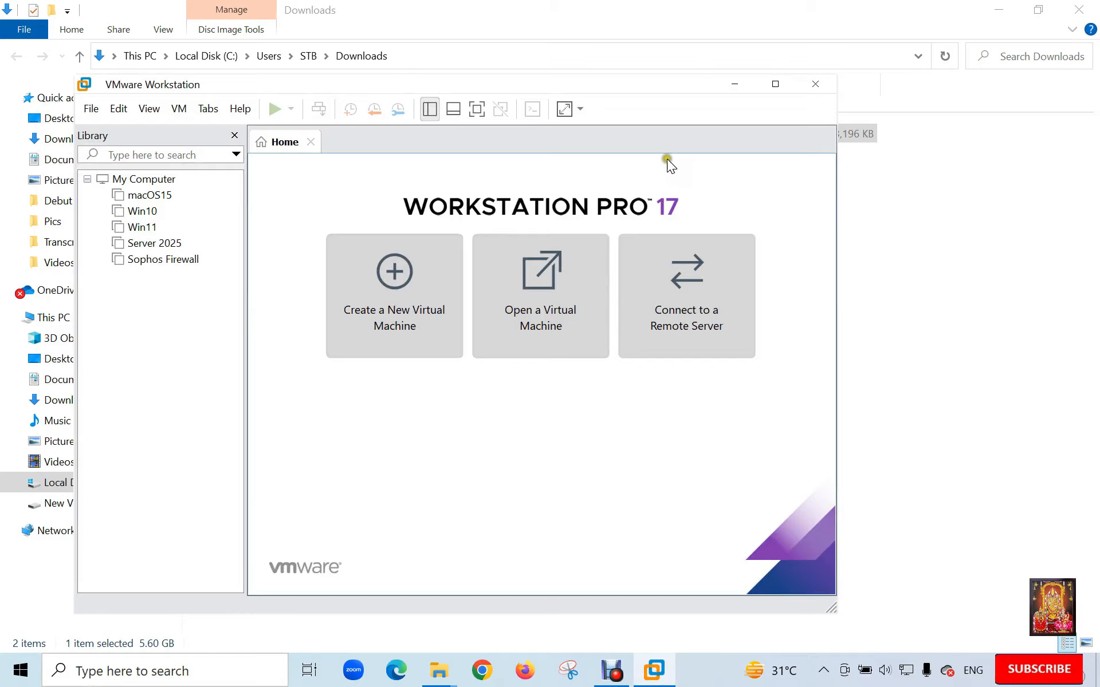
{"action": "left_click", "coordinate": [769, 83]}
{"action": "left_click", "coordinate": [20, 35]}
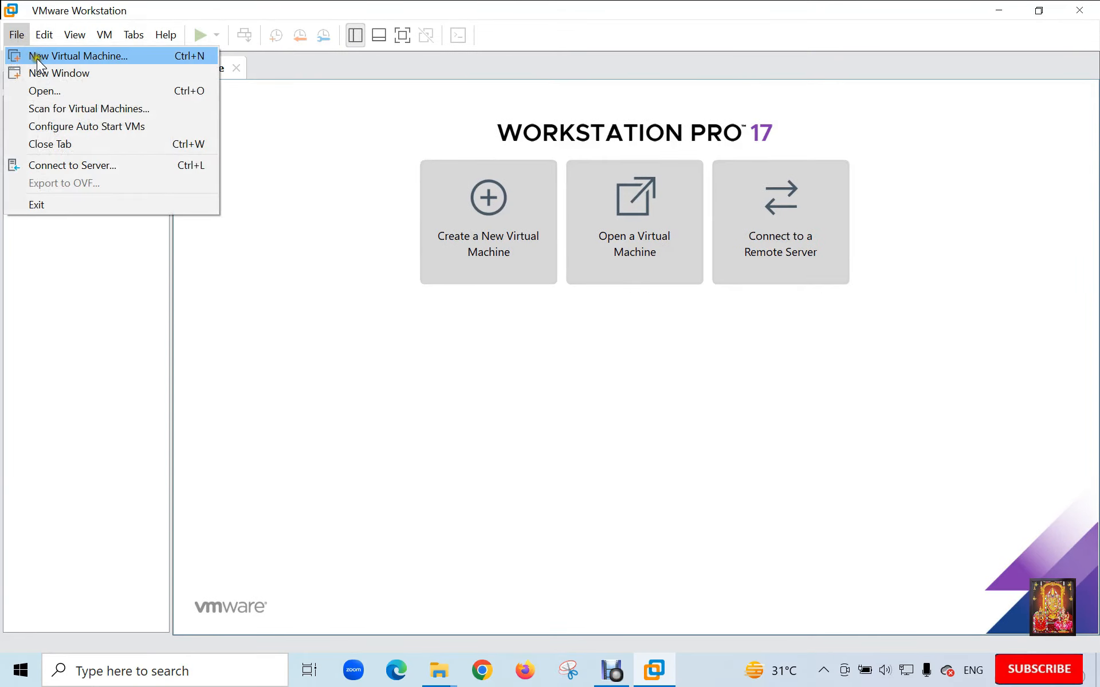
- Start a Typical new virtual machine, choosing to install the operating system later
{"action": "left_click", "coordinate": [35, 57]}
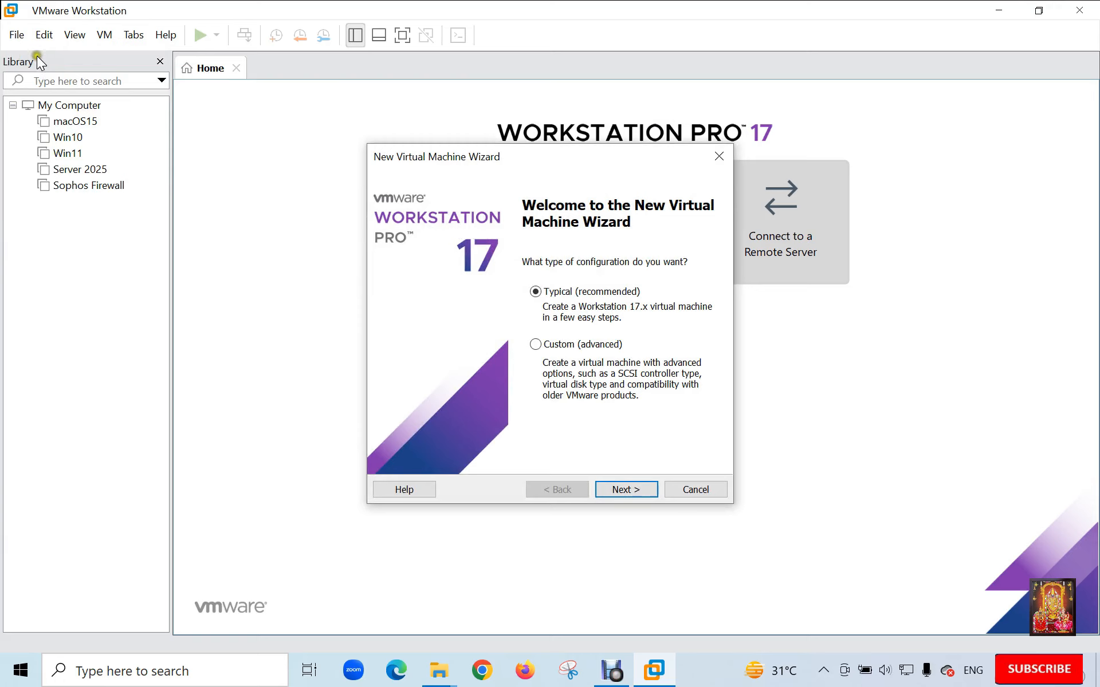
{"action": "left_click", "coordinate": [620, 486]}
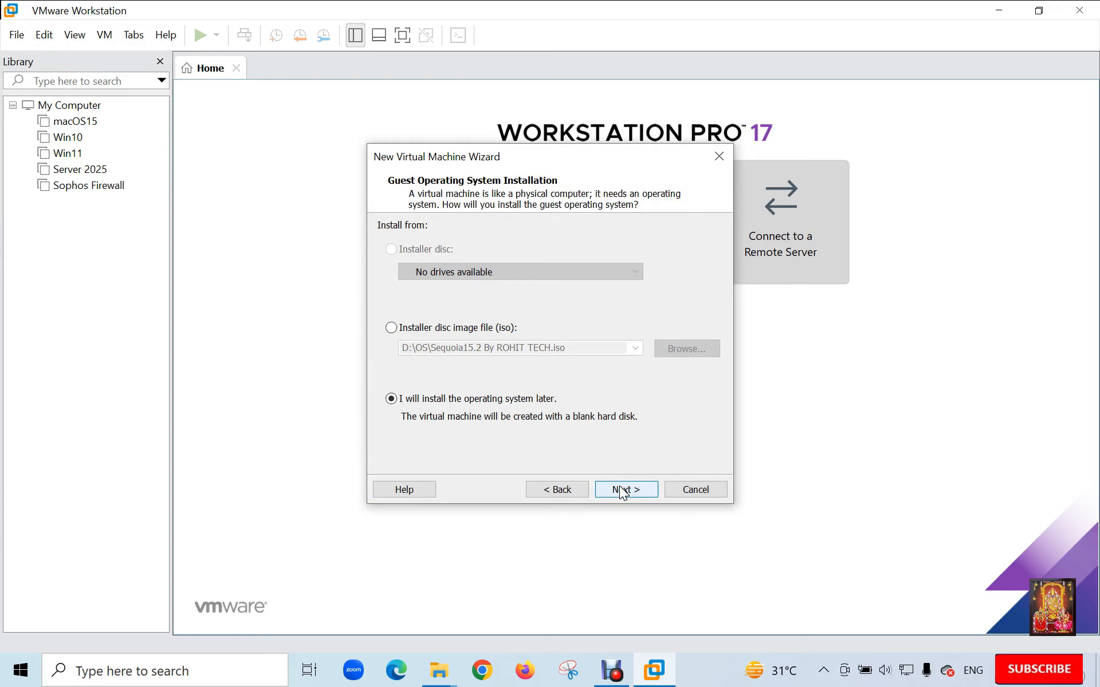
{"action": "left_click", "coordinate": [623, 490]}
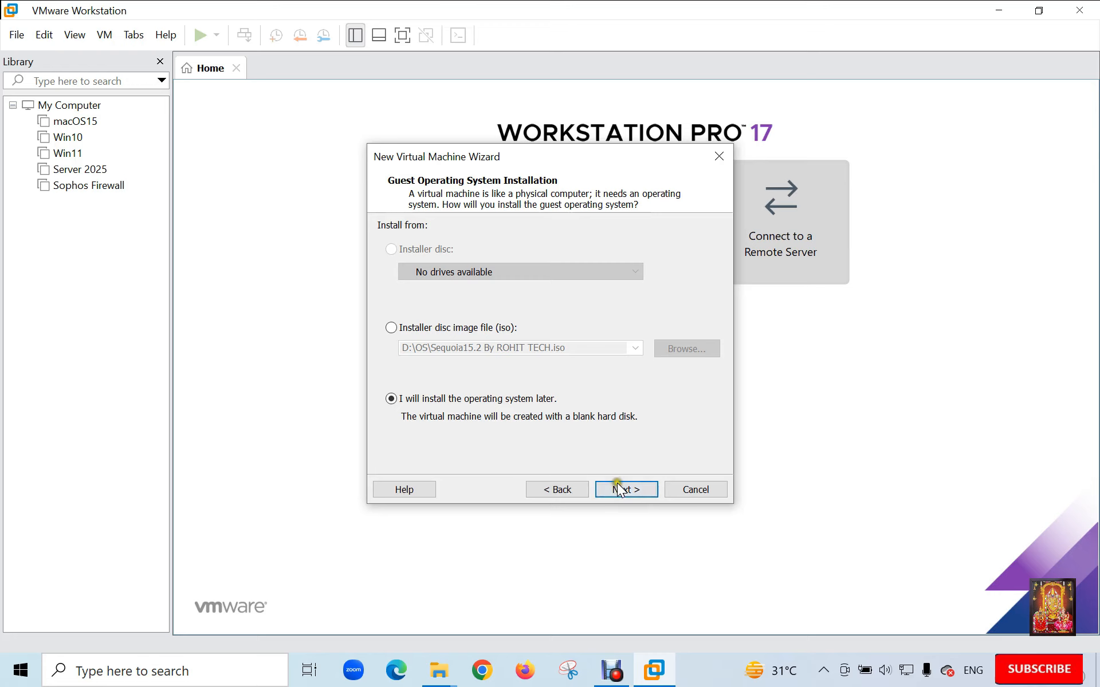
{"action": "left_click", "coordinate": [616, 482]}
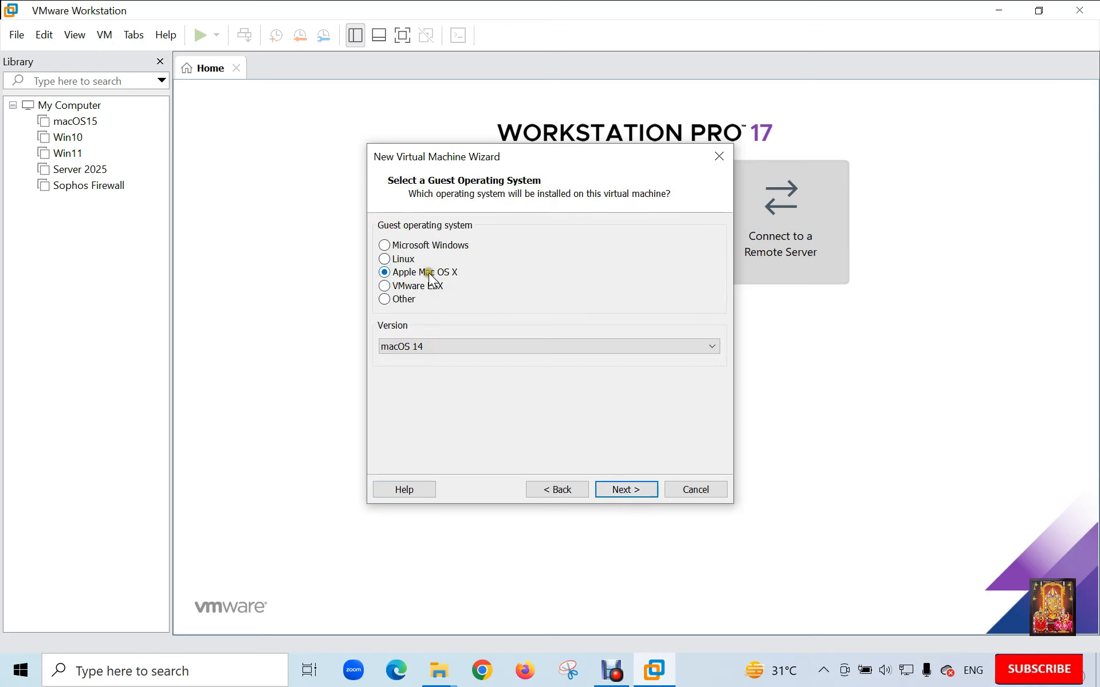
- Set the guest OS to Microsoft Windows, version Windows Server 2022
{"action": "left_click", "coordinate": [399, 245]}
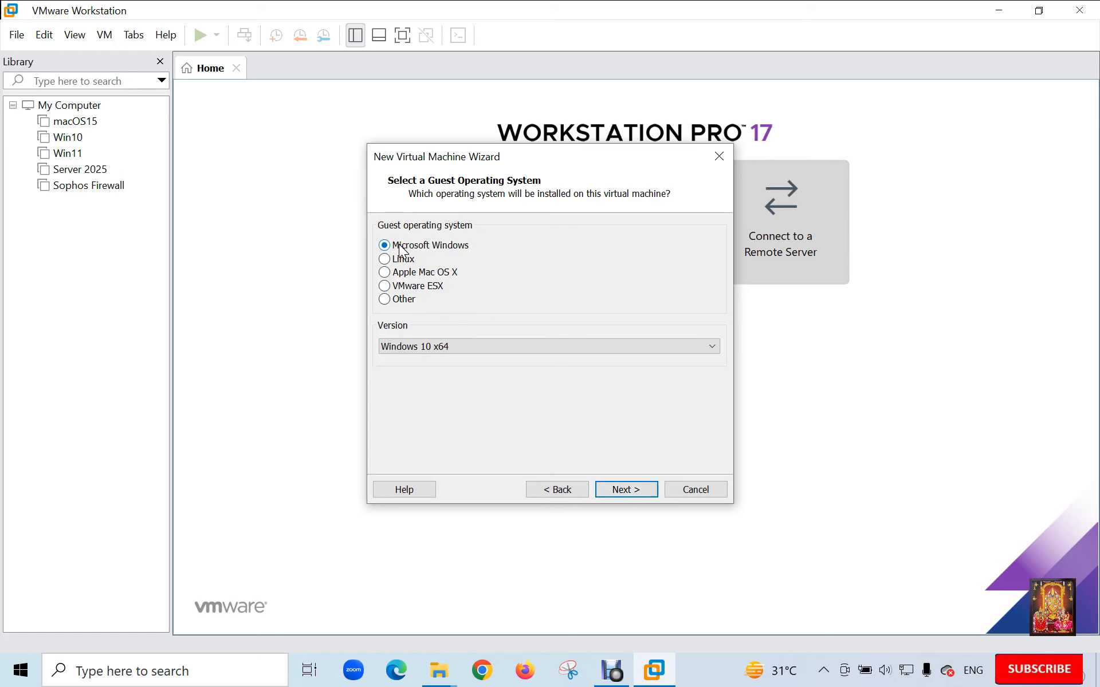
{"action": "left_click", "coordinate": [461, 348]}
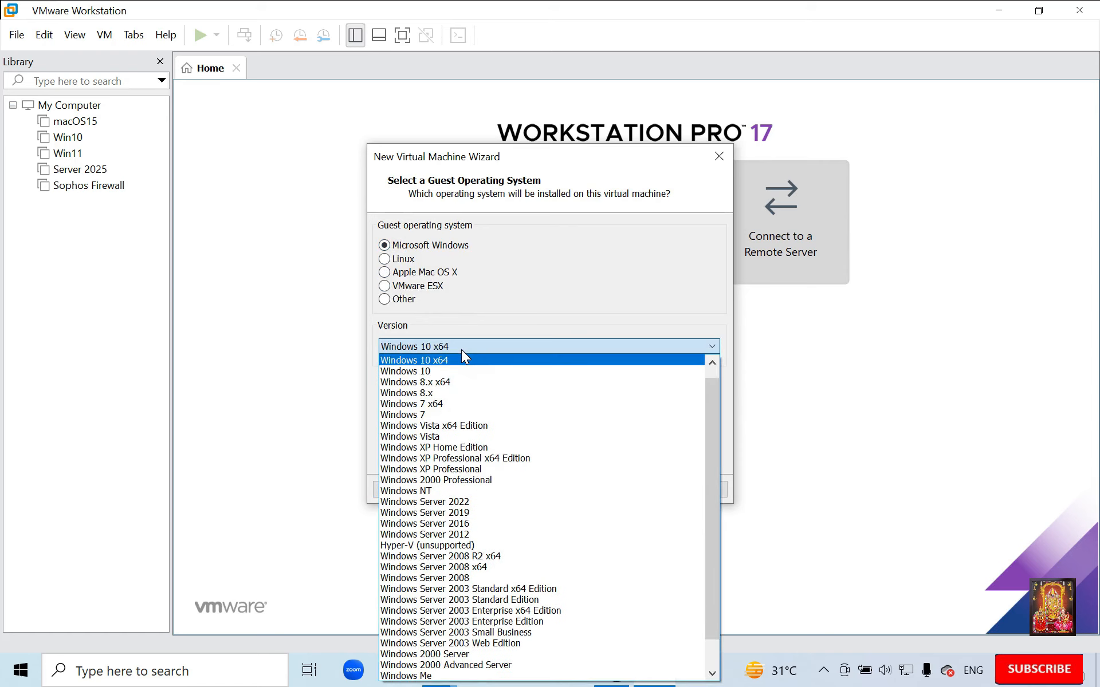
{"action": "left_click_drag", "start_coordinate": [709, 401], "coordinate": [714, 377]}
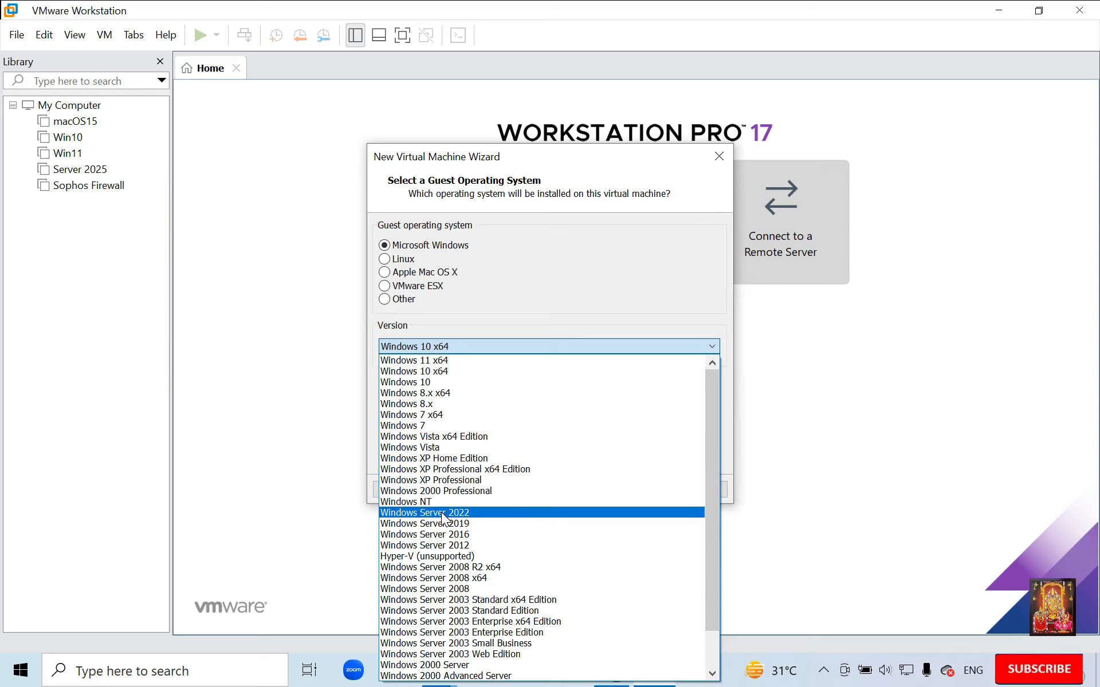
{"action": "left_click", "coordinate": [442, 512]}
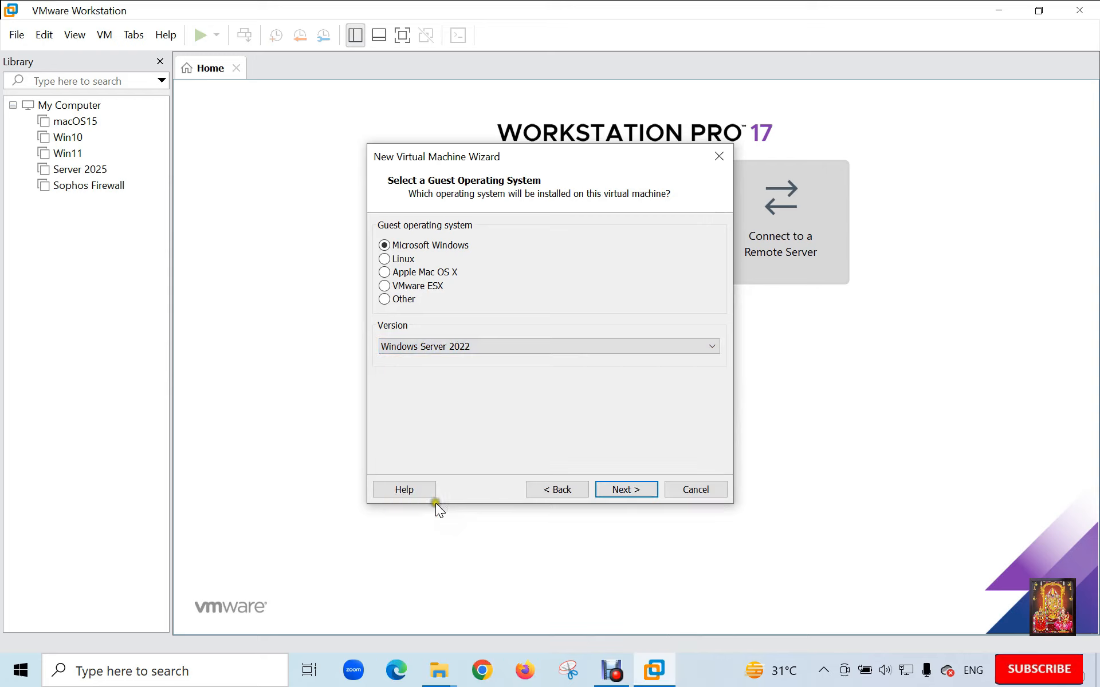
{"action": "left_click", "coordinate": [637, 490]}
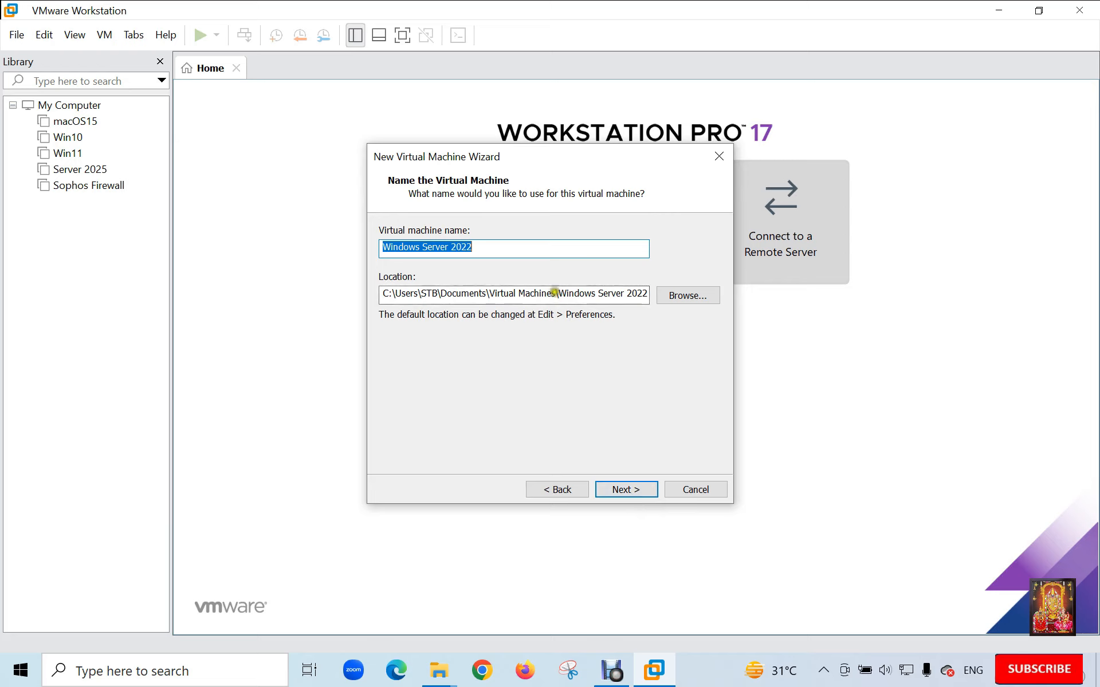
- Rename the VM from 'Windows Server 2022' to 'Windows Server 2025' and keep the 60 GB disk
{"action": "left_click", "coordinate": [488, 244]}
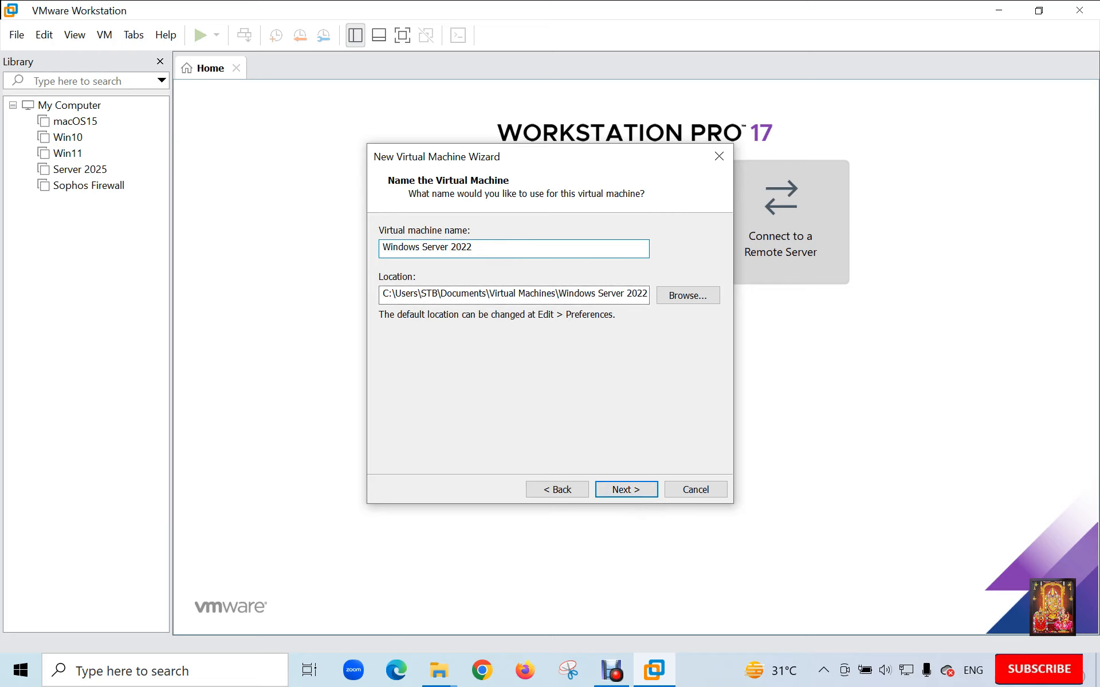
{"action": "key", "text": "BackSpace"}
{"action": "type", "text": "5"}
{"action": "left_click", "coordinate": [633, 488]}
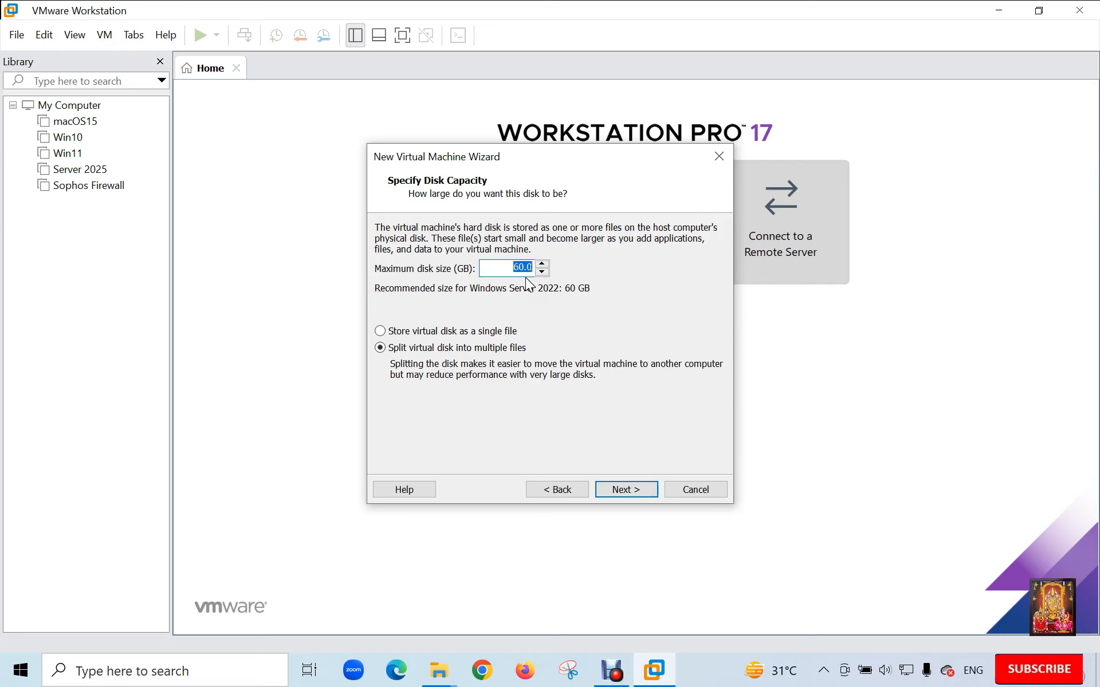
{"action": "left_click", "coordinate": [626, 488]}
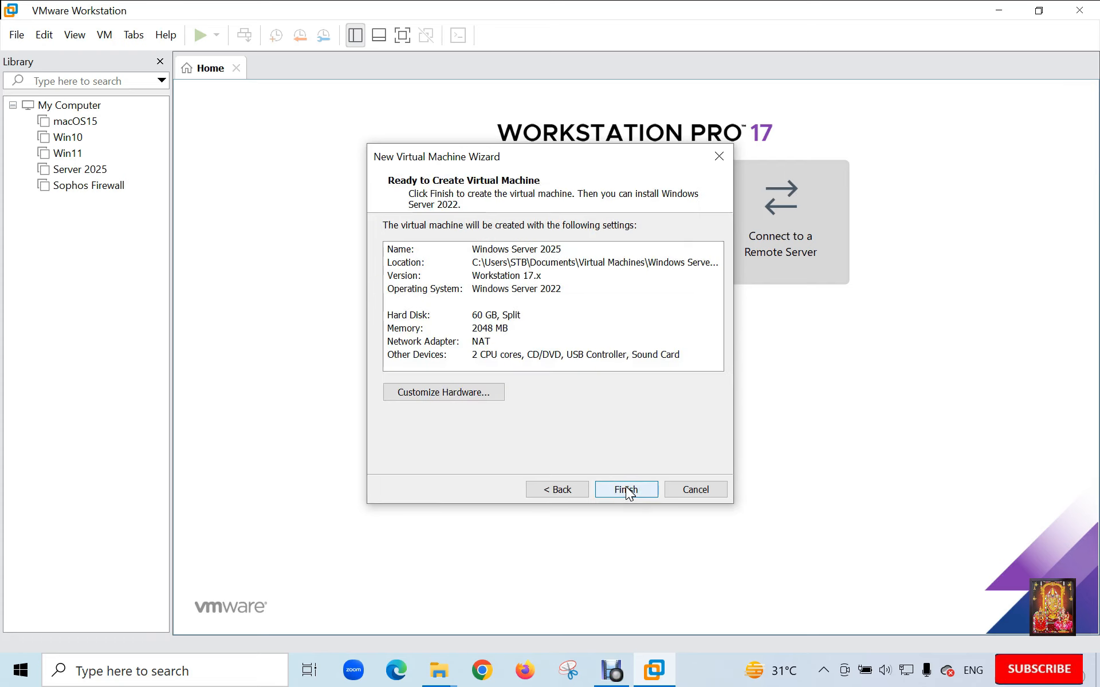
- In Customize Hardware, raise the VM's memory to 4 GB
{"action": "left_click", "coordinate": [428, 393]}
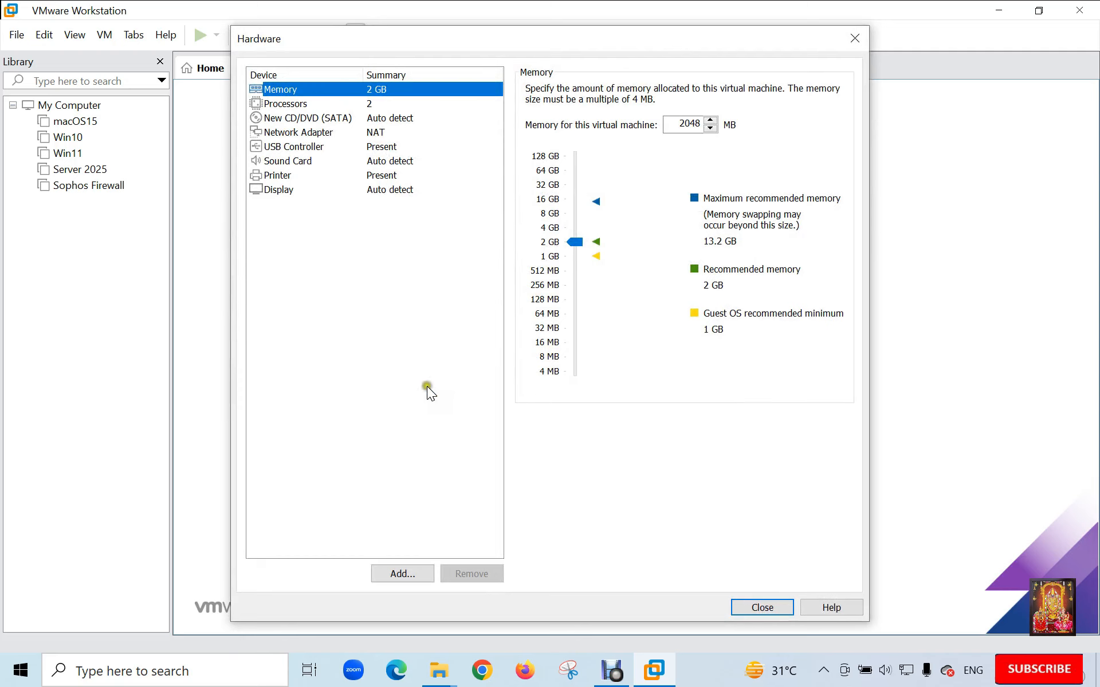
{"action": "left_click", "coordinate": [372, 90]}
{"action": "left_click", "coordinate": [541, 229]}
{"action": "left_click", "coordinate": [305, 106]}
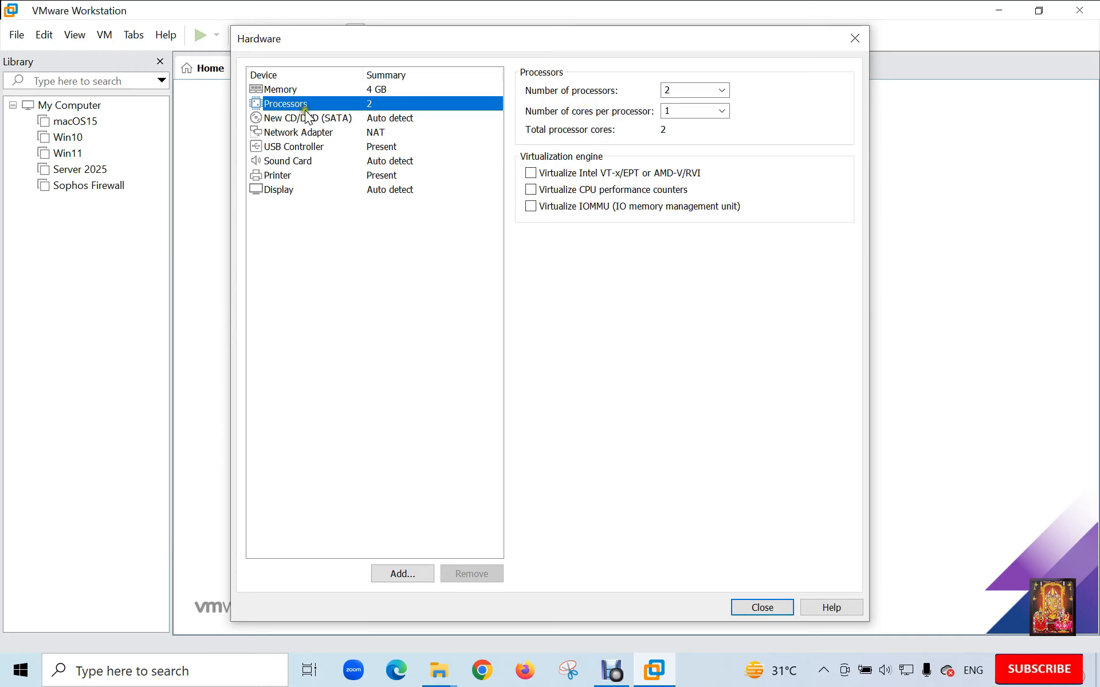
- Set the CD/DVD drive to use the Windows Server evaluation ISO from Downloads
{"action": "left_click", "coordinate": [337, 119]}
{"action": "left_click", "coordinate": [531, 189]}
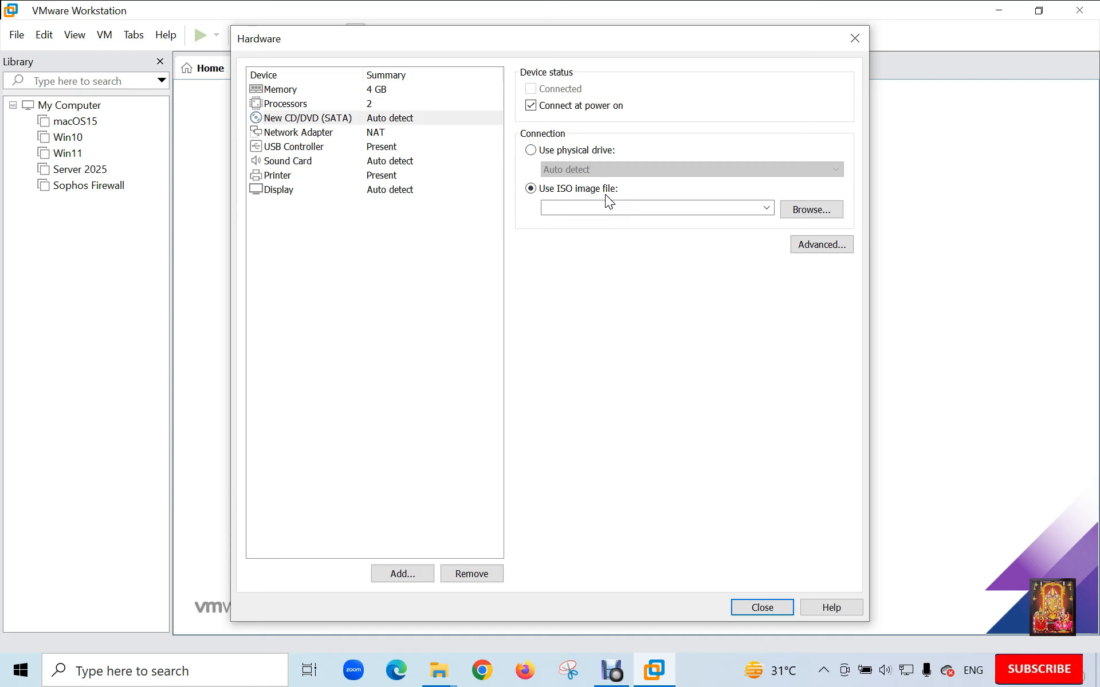
{"action": "left_click", "coordinate": [803, 212]}
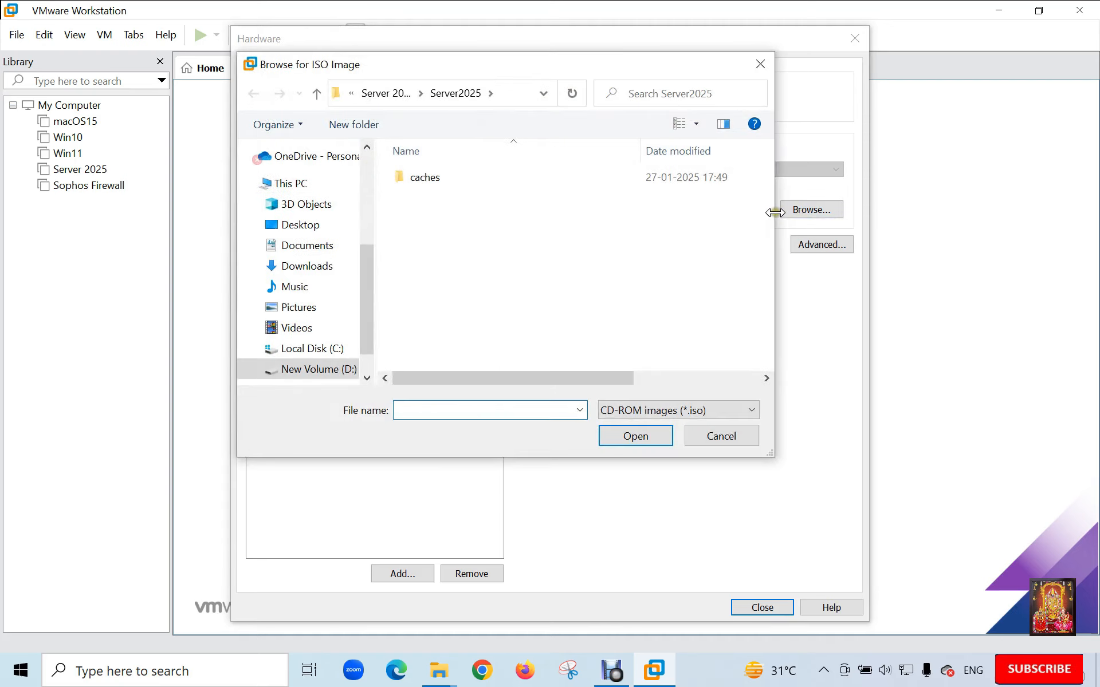
{"action": "left_click", "coordinate": [351, 264]}
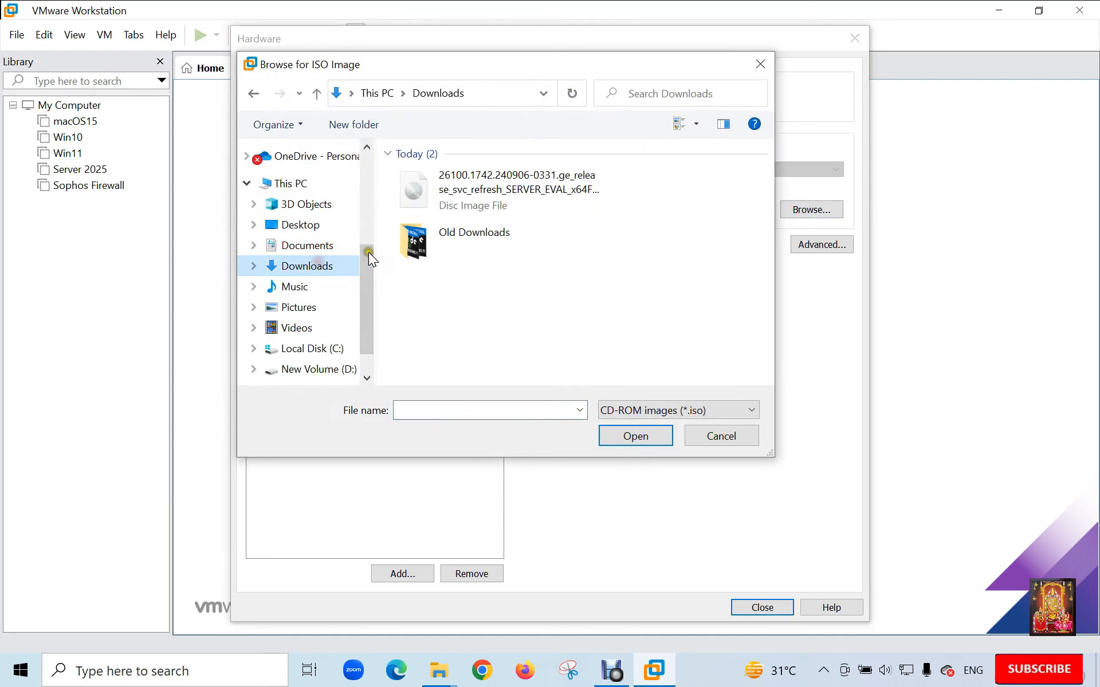
{"action": "left_click", "coordinate": [491, 188]}
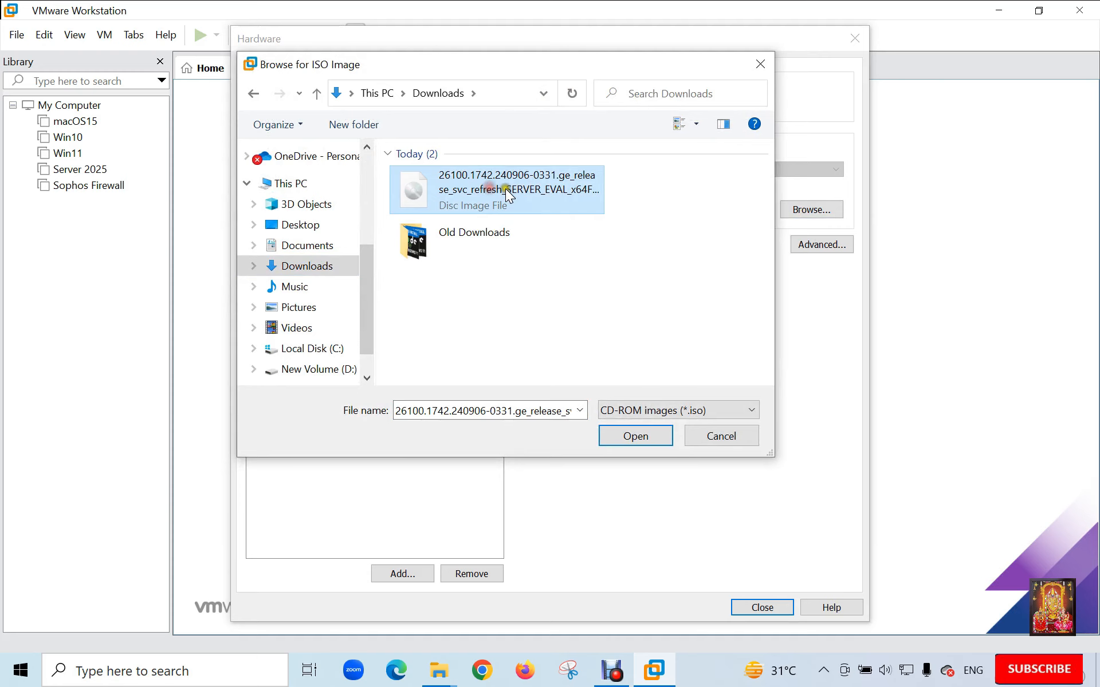
{"action": "left_click", "coordinate": [645, 438]}
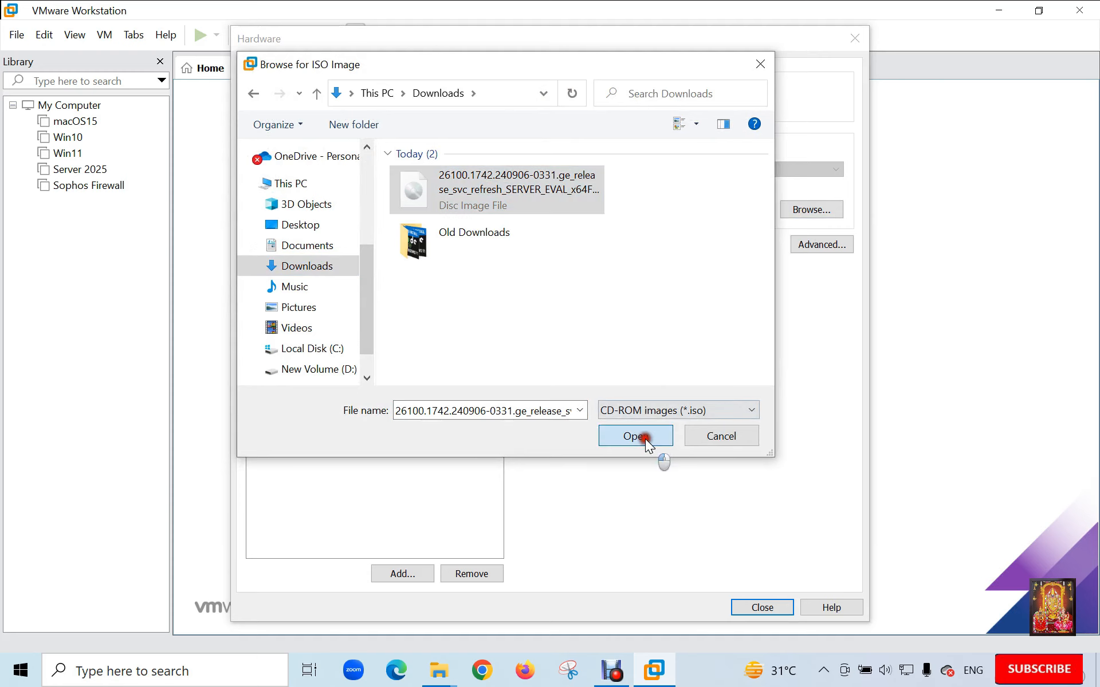
- Close hardware settings, finish creating the Windows Server 2025 VM, and power it on
{"action": "left_click", "coordinate": [748, 602]}
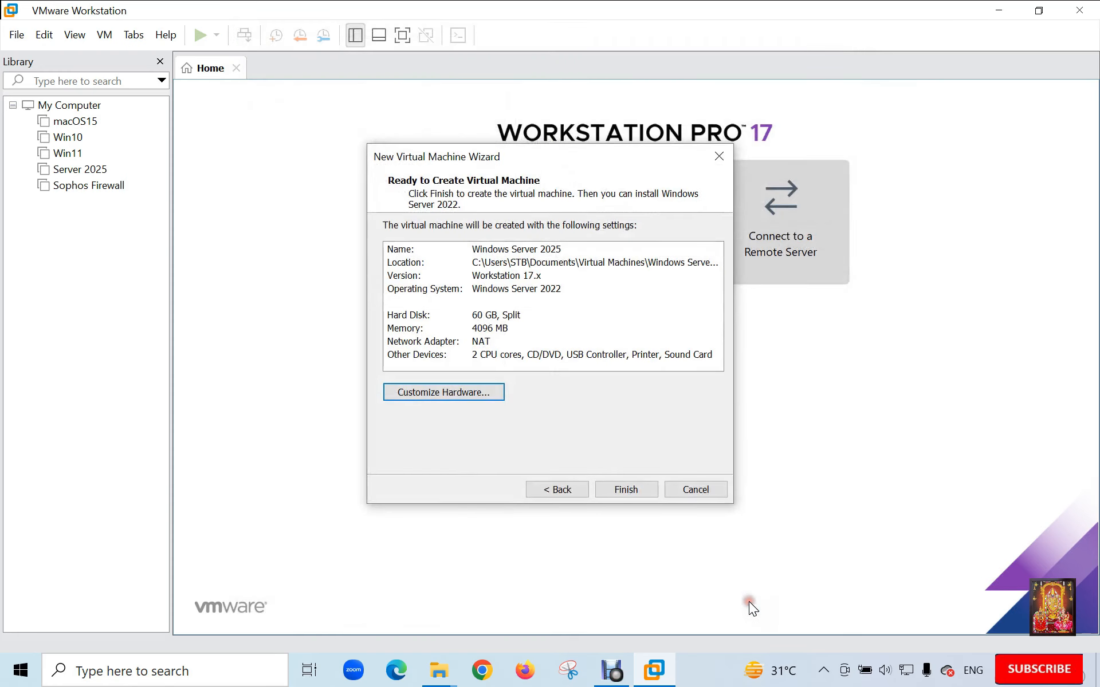
{"action": "left_click", "coordinate": [631, 490]}
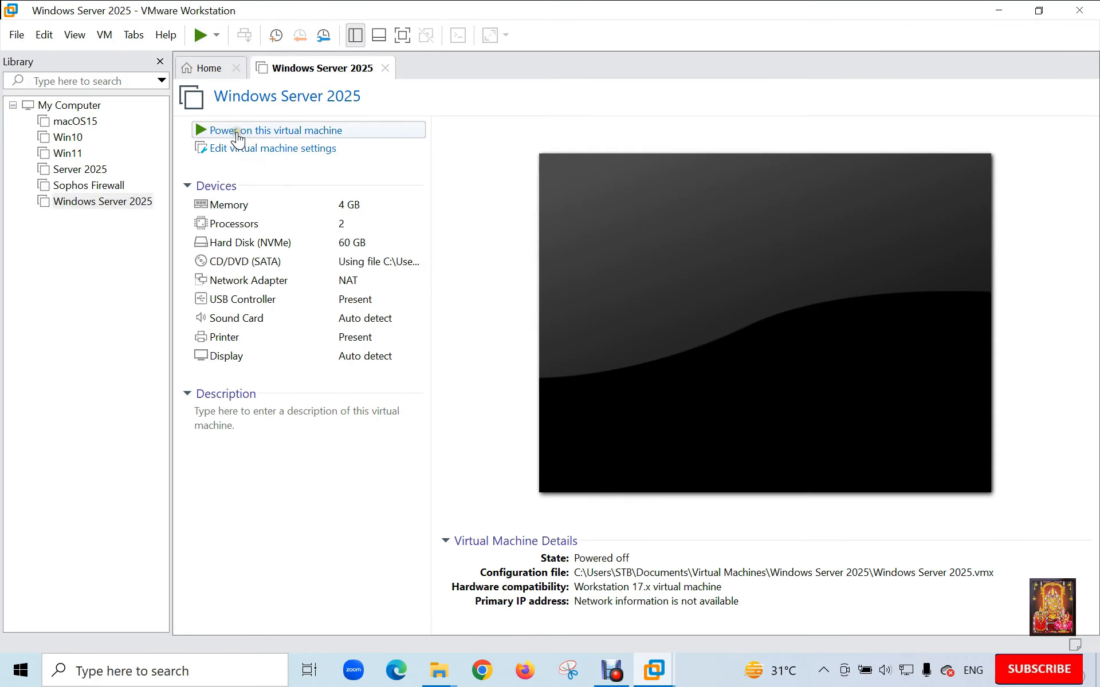
{"action": "left_click", "coordinate": [319, 138]}
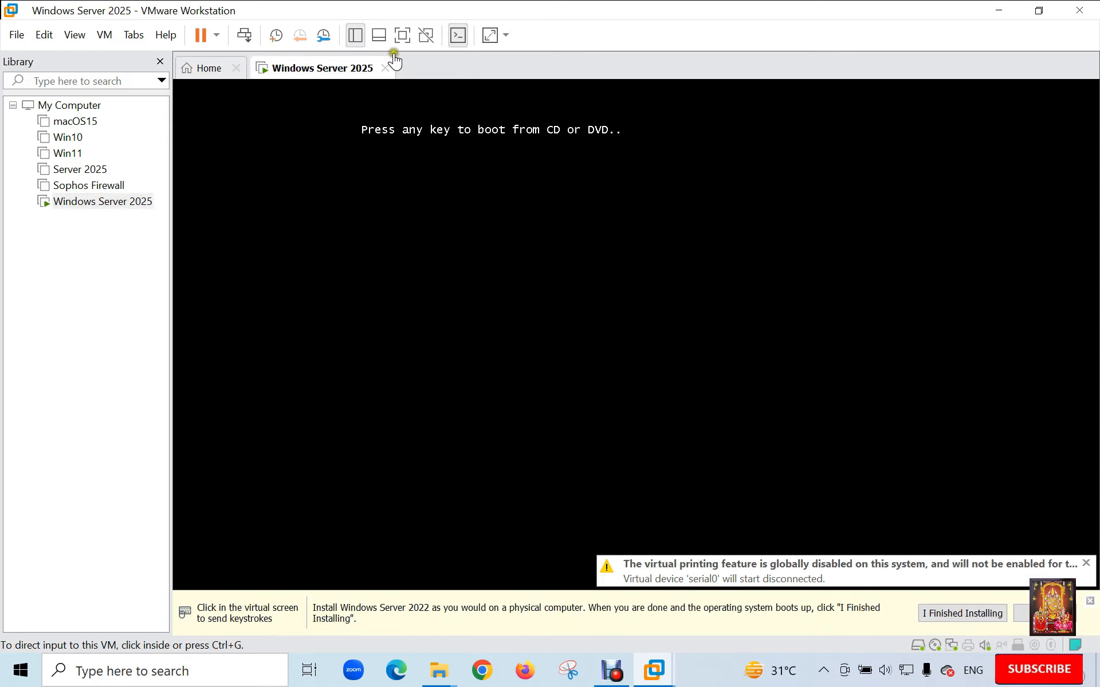
- Press a key in the VM console to boot from the ISO, then switch to full screen
{"action": "left_click", "coordinate": [881, 224]}
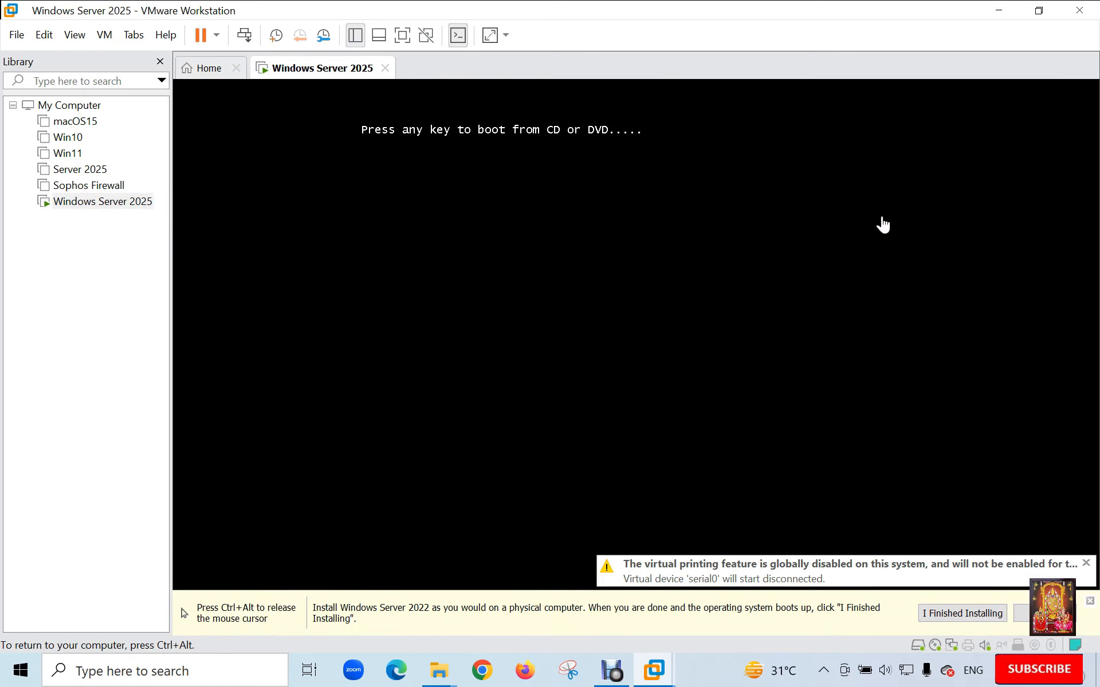
{"action": "key", "text": "Return"}
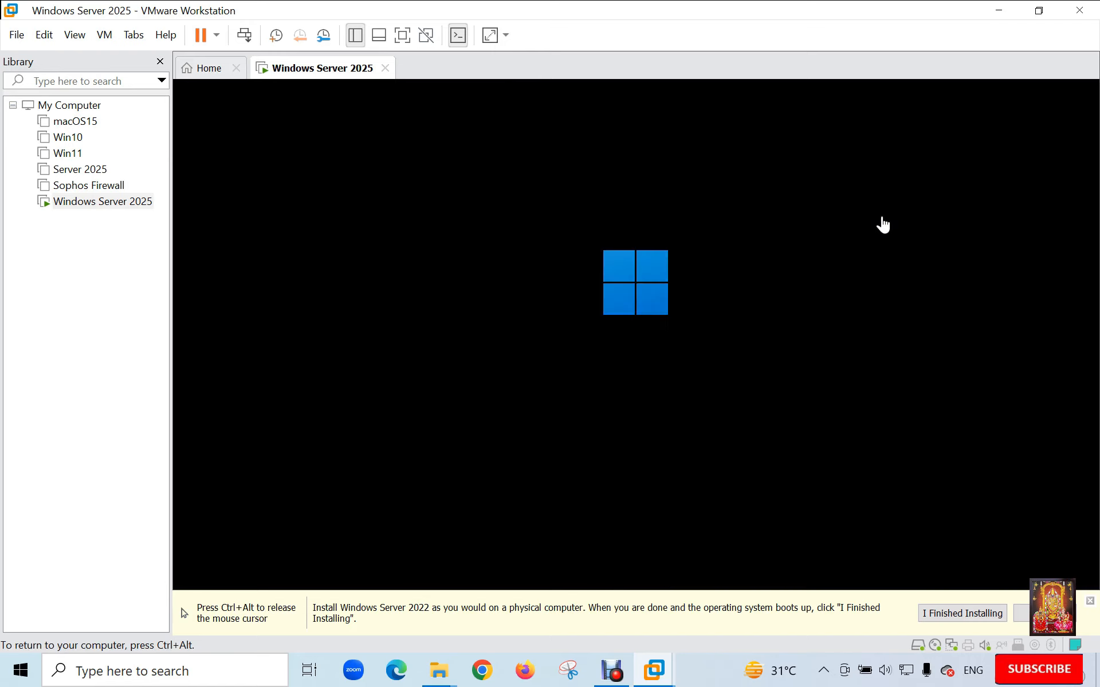
{"action": "key", "text": "ctrl+alt"}
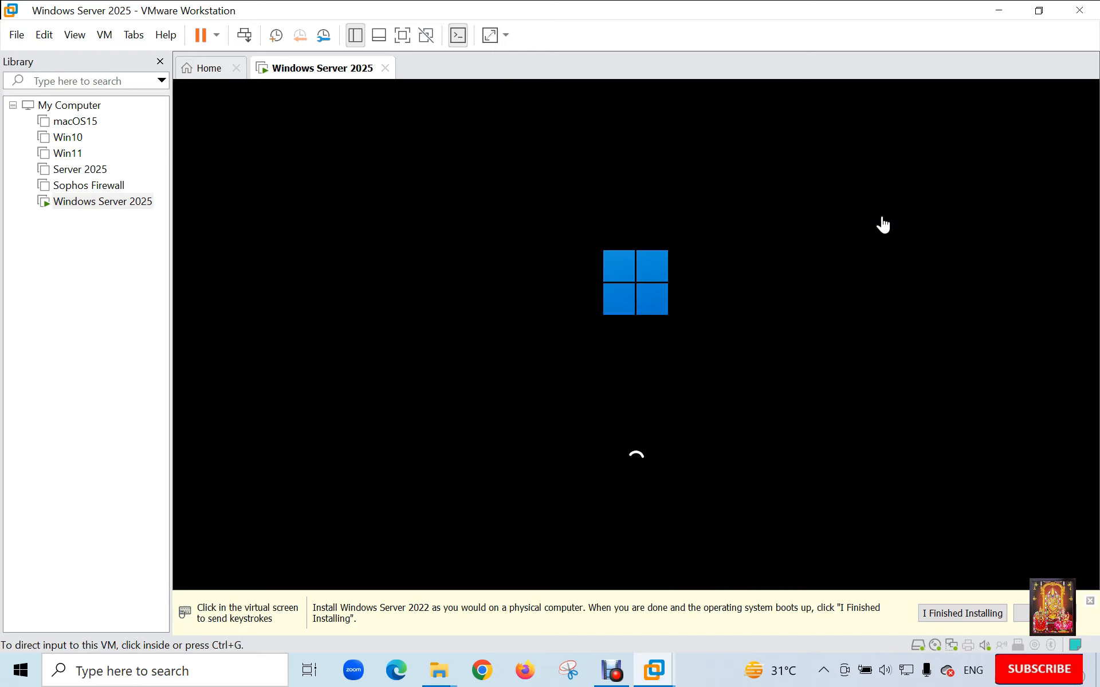
{"action": "left_click", "coordinate": [403, 35]}
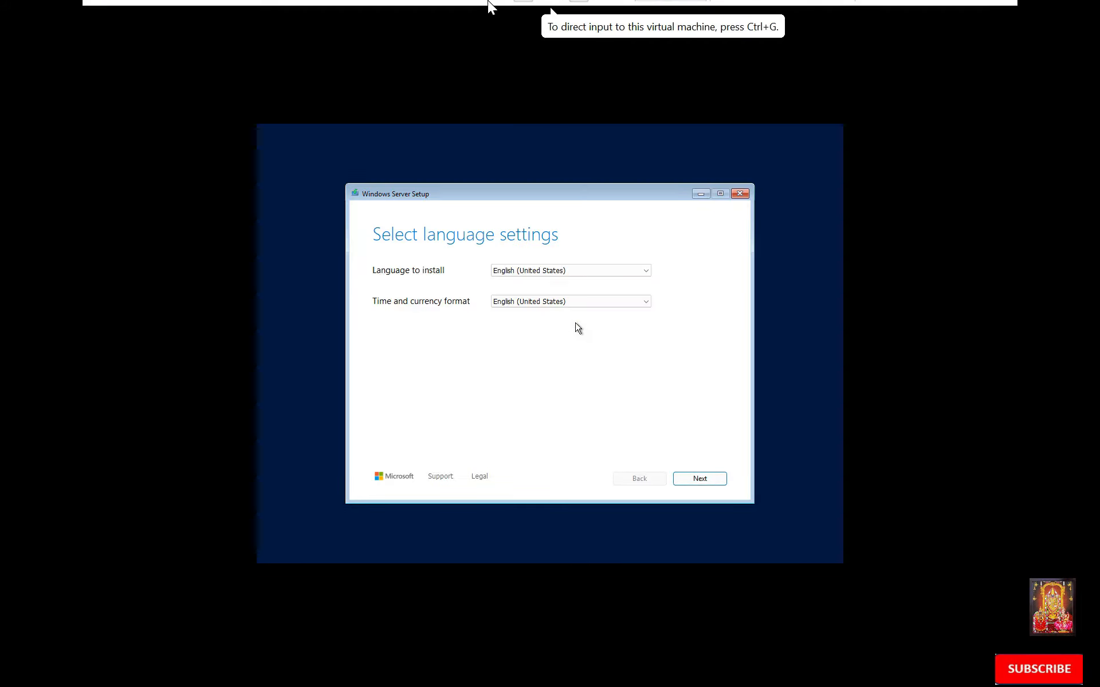
- Stretch the guest display to fill the screen and focus the Setup window
{"action": "mouse_move", "coordinate": [490, 6]}
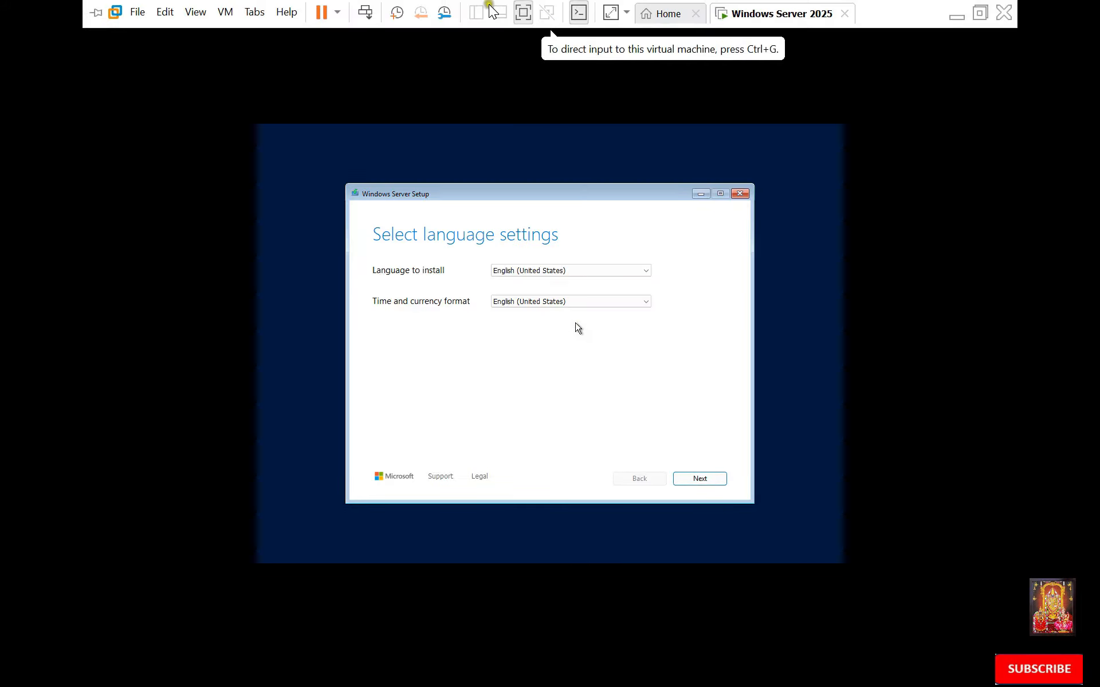
{"action": "left_click", "coordinate": [609, 12]}
{"action": "left_click", "coordinate": [573, 369]}
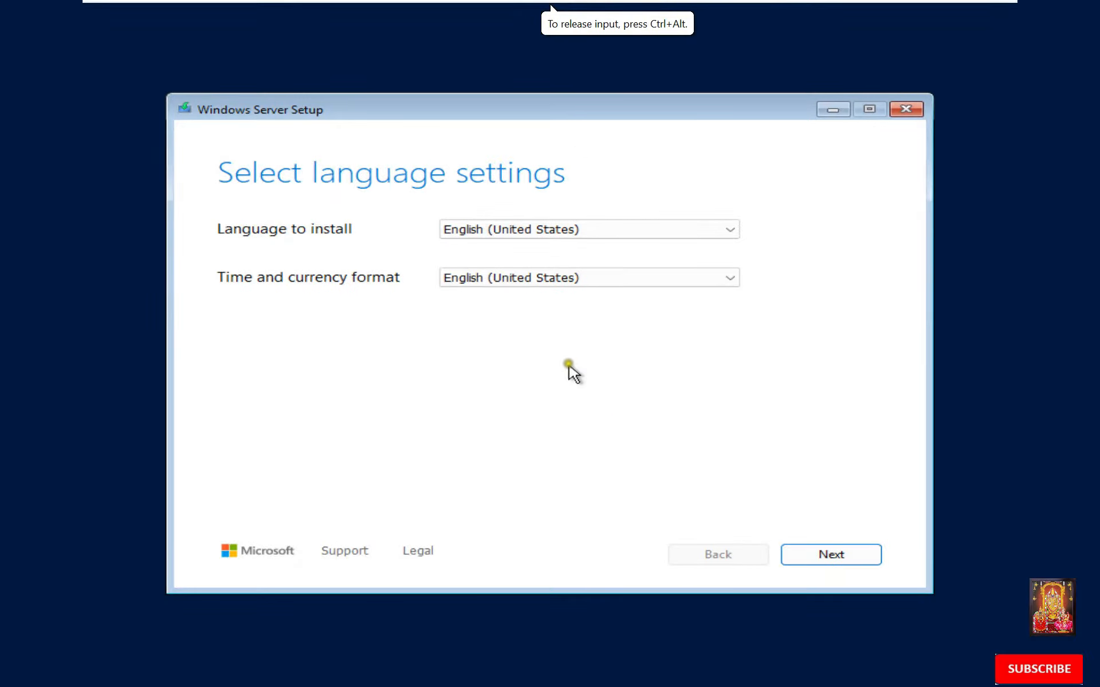
- Choose English (India) as the time and currency format, then continue to keyboard settings
{"action": "left_click", "coordinate": [537, 311]}
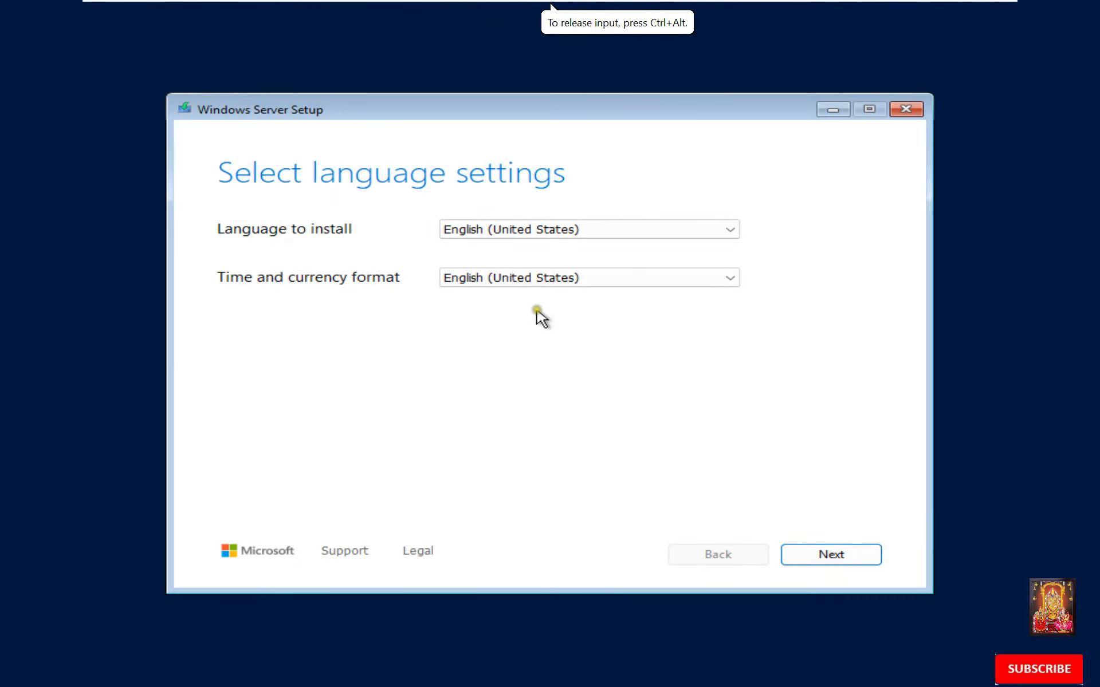
{"action": "left_click", "coordinate": [537, 279]}
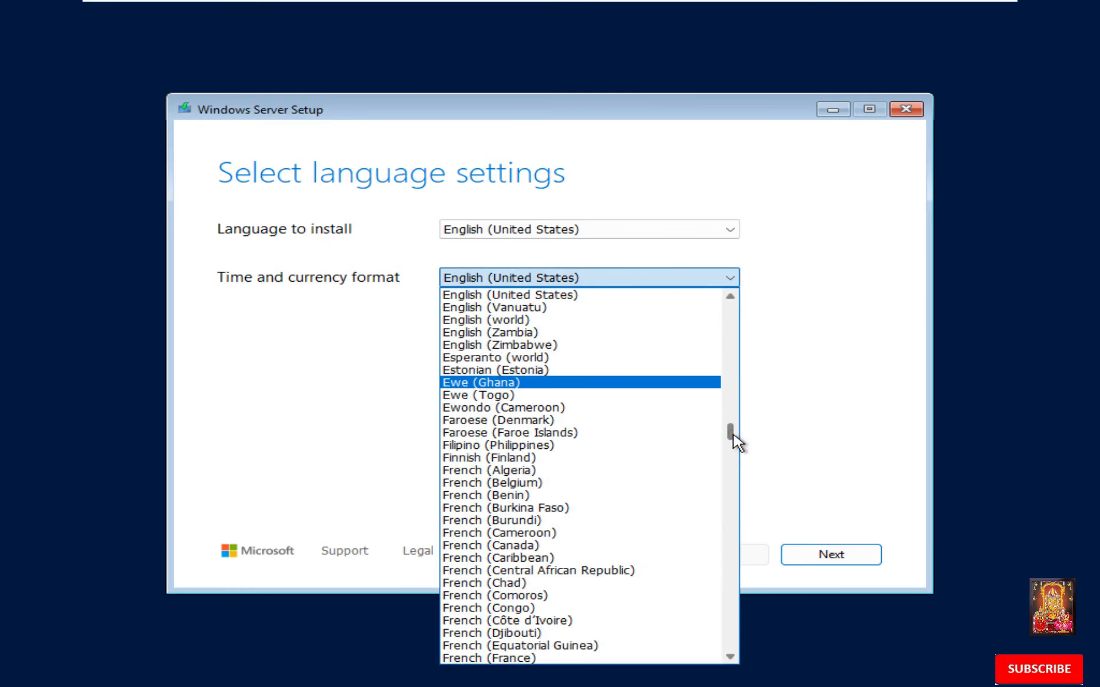
{"action": "left_click_drag", "start_coordinate": [734, 437], "coordinate": [736, 402]}
{"action": "left_click", "coordinate": [544, 305]}
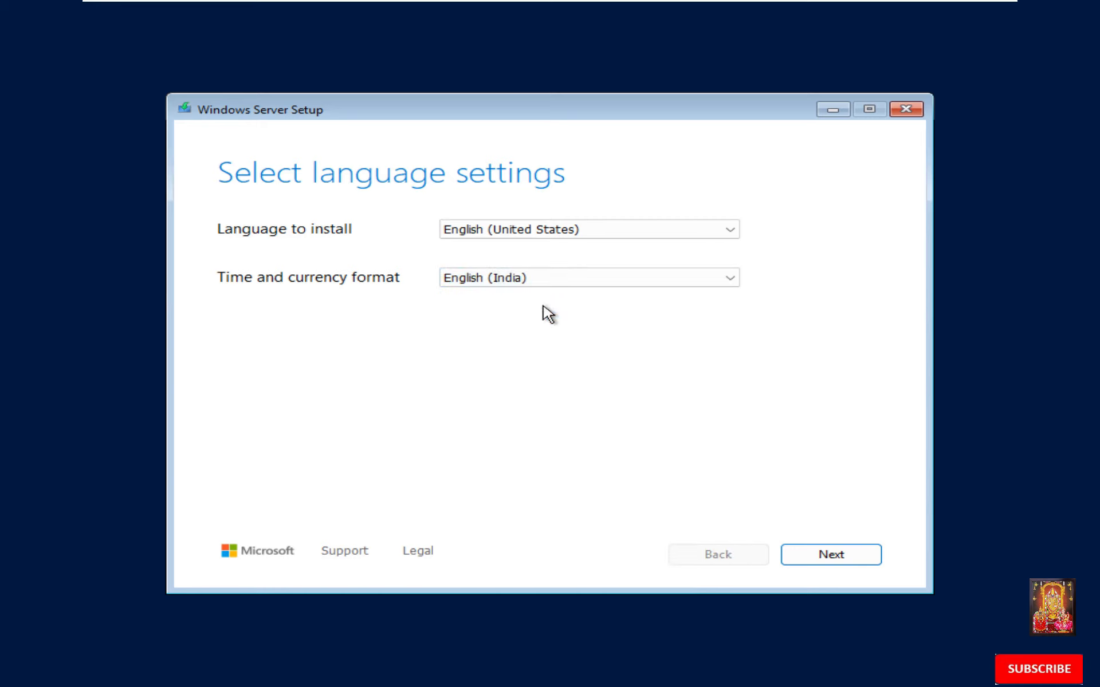
{"action": "left_click", "coordinate": [851, 565]}
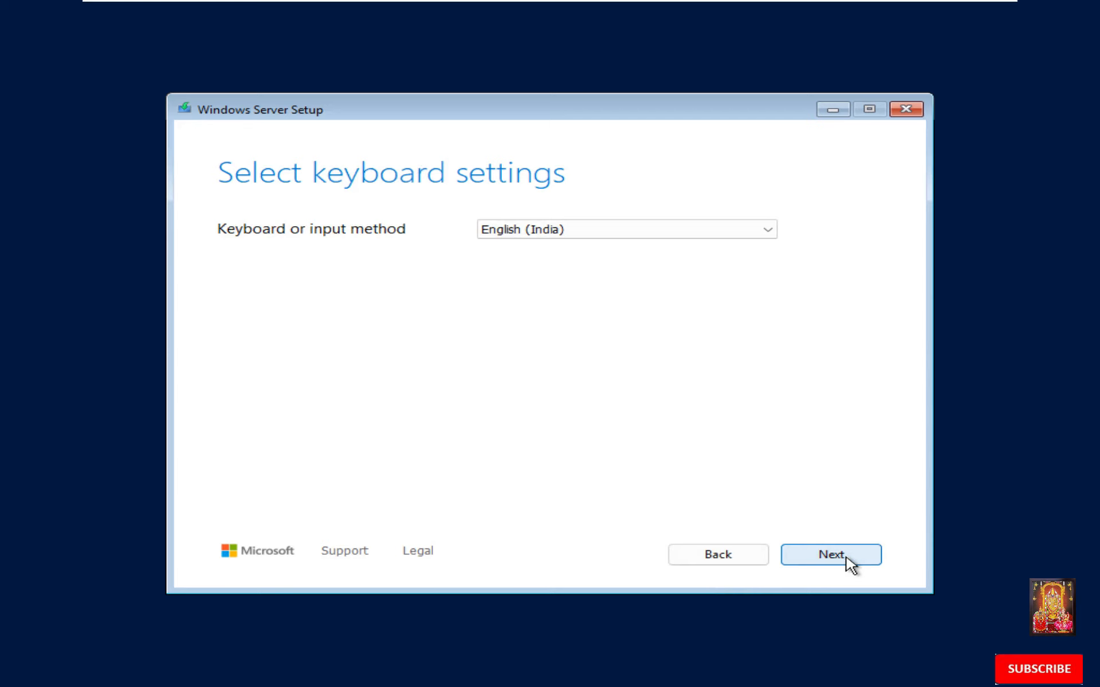
- Choose Install Windows Server, agree to wipe the disk, and pick Standard Evaluation (Desktop Experience)
{"action": "left_click", "coordinate": [850, 565]}
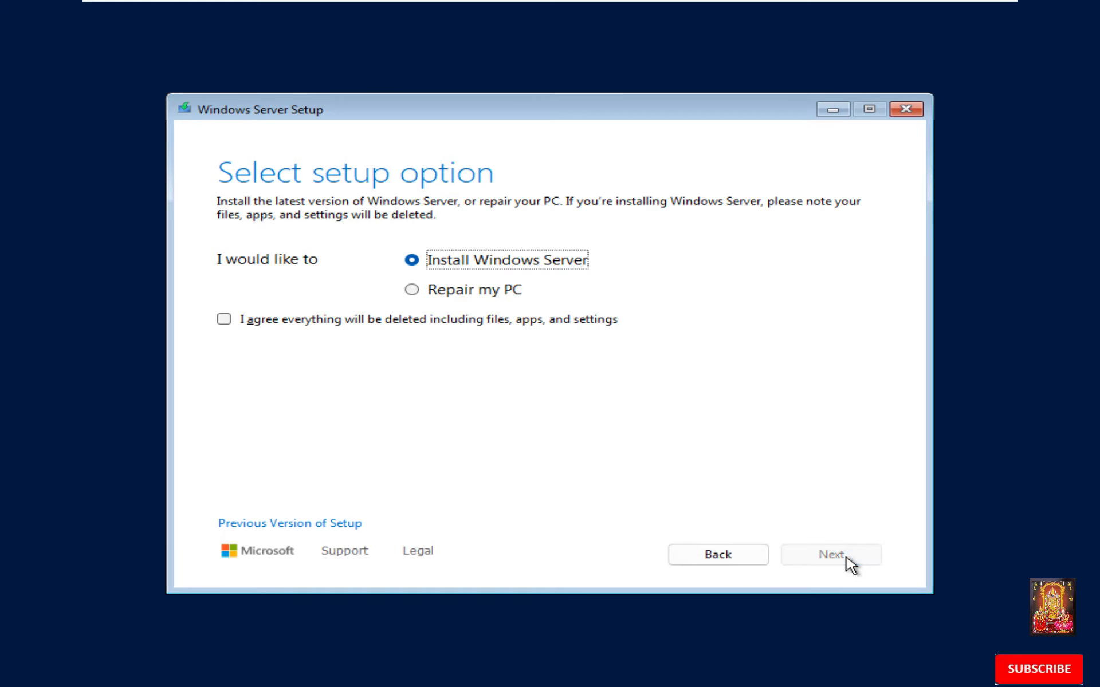
{"action": "left_click", "coordinate": [454, 264]}
{"action": "left_click", "coordinate": [226, 321]}
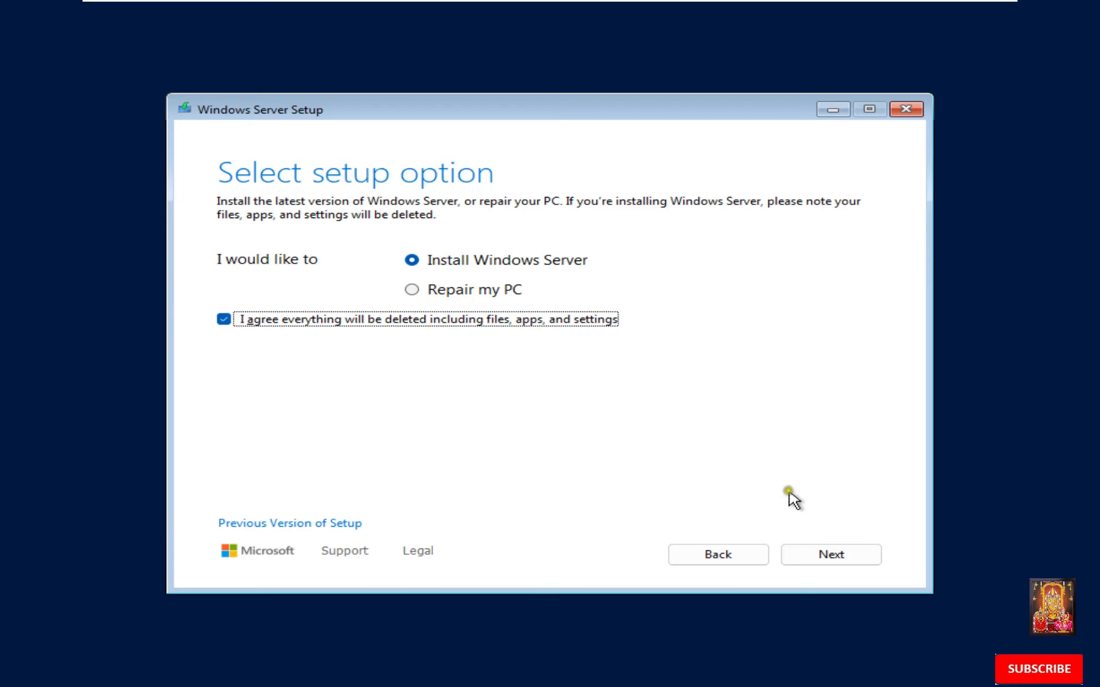
{"action": "left_click", "coordinate": [837, 555]}
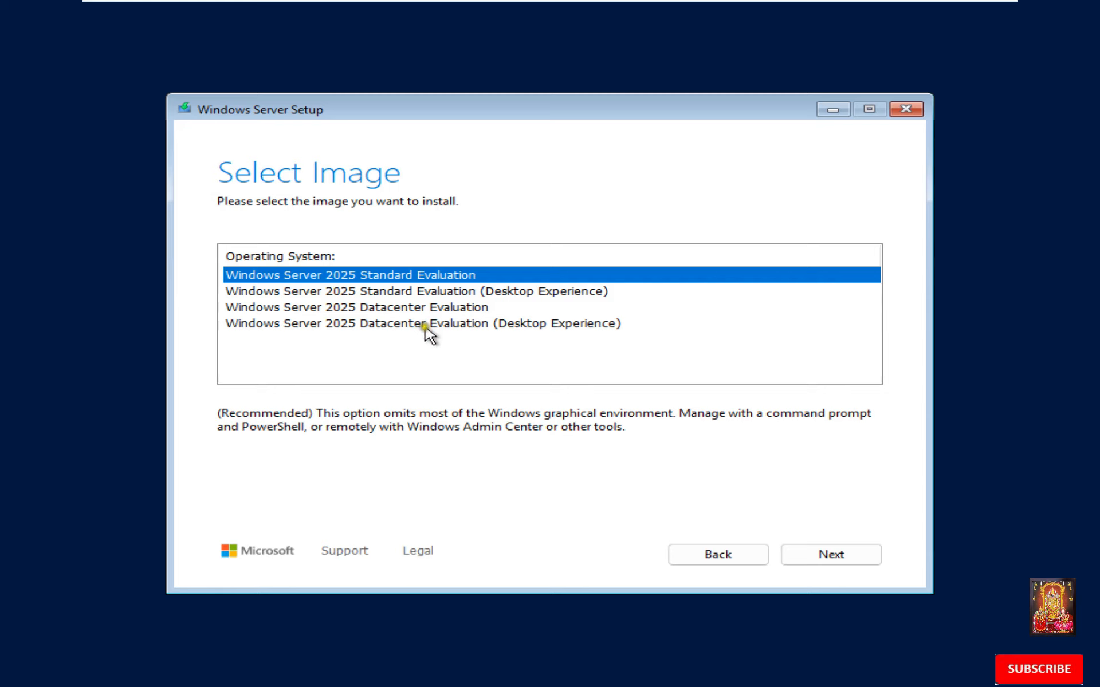
{"action": "left_click", "coordinate": [401, 291]}
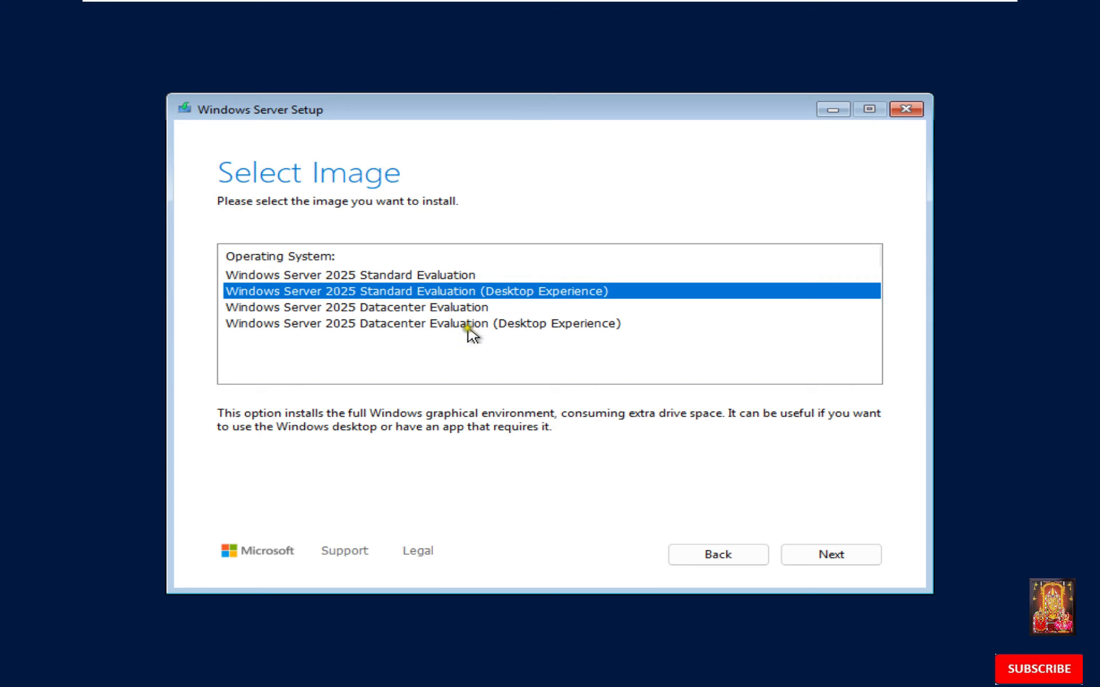
{"action": "left_click", "coordinate": [836, 555]}
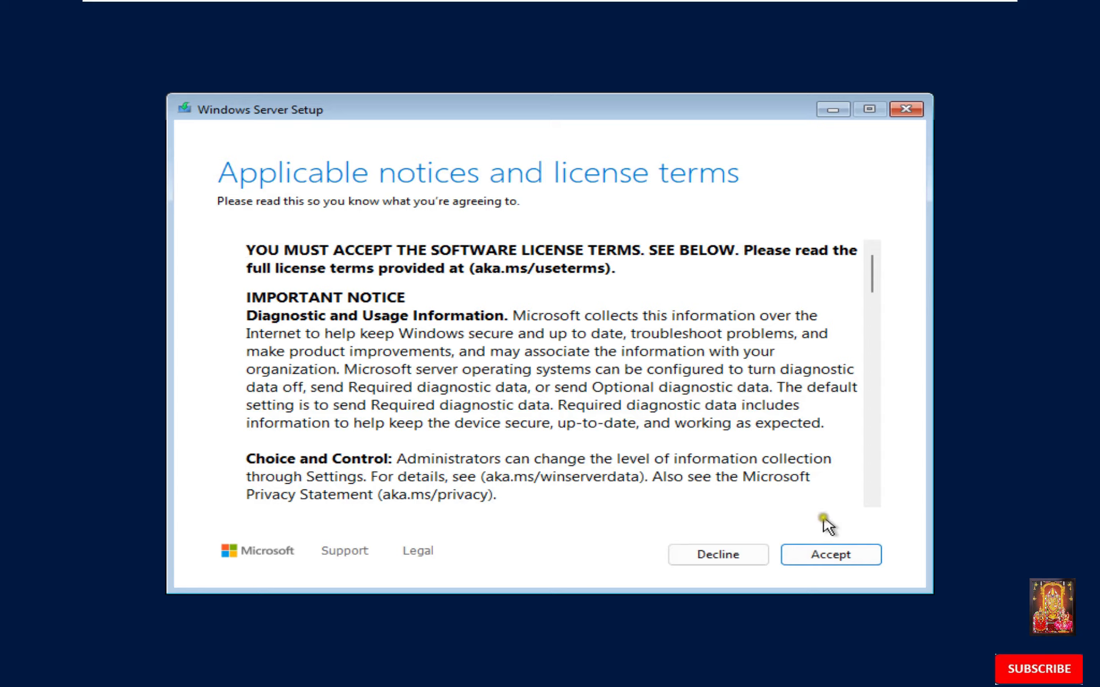
- Accept the license terms and create a 61438 MB partition on Disk 0 to install onto
{"action": "left_click", "coordinate": [834, 557]}
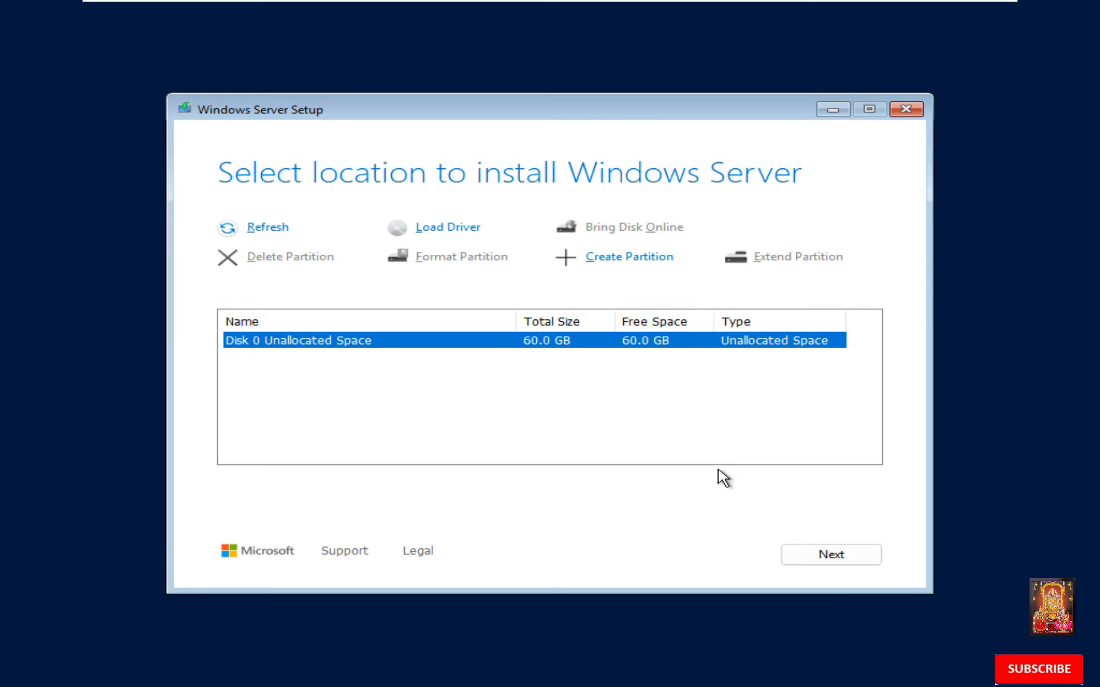
{"action": "left_click", "coordinate": [619, 262]}
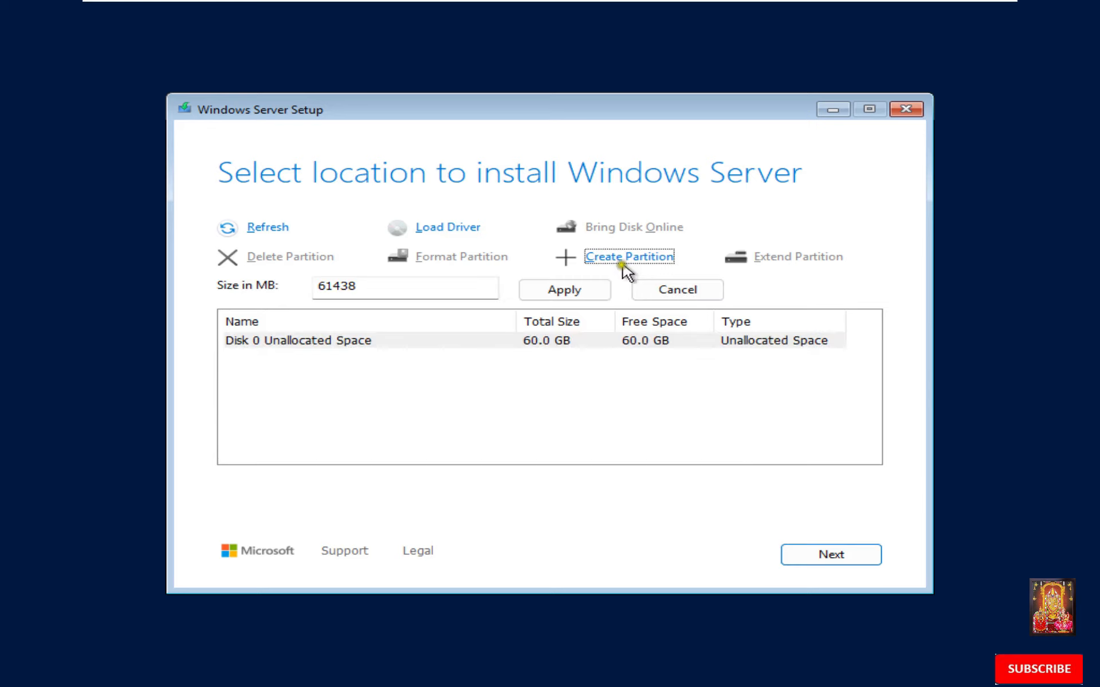
{"action": "left_click", "coordinate": [562, 291]}
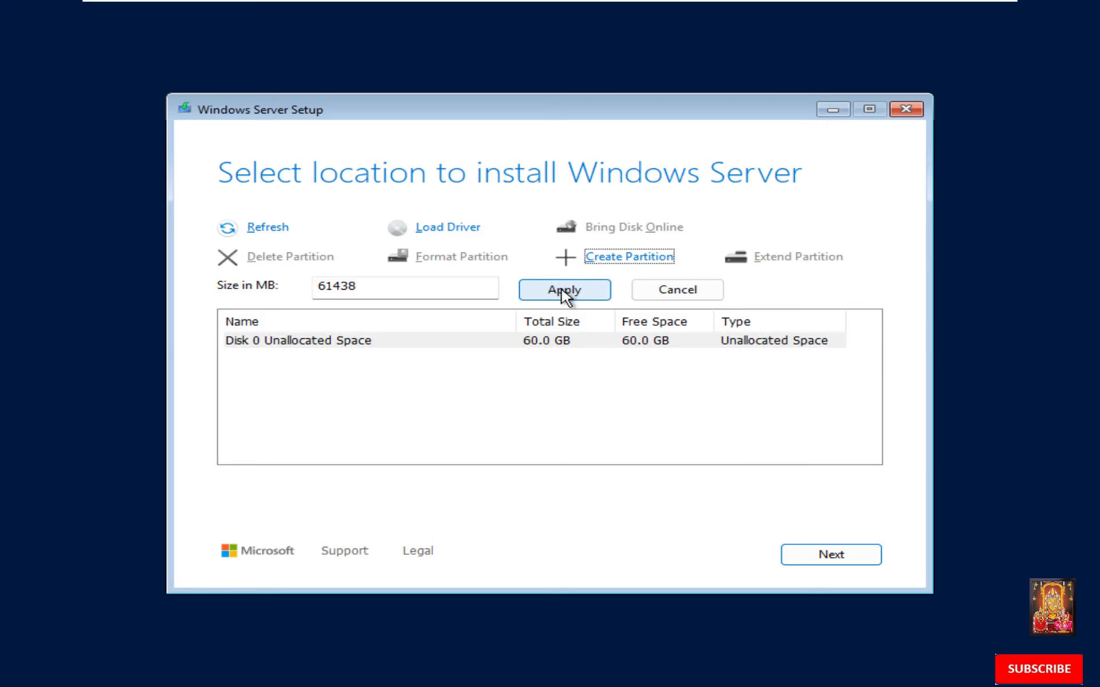
{"action": "left_click", "coordinate": [564, 290]}
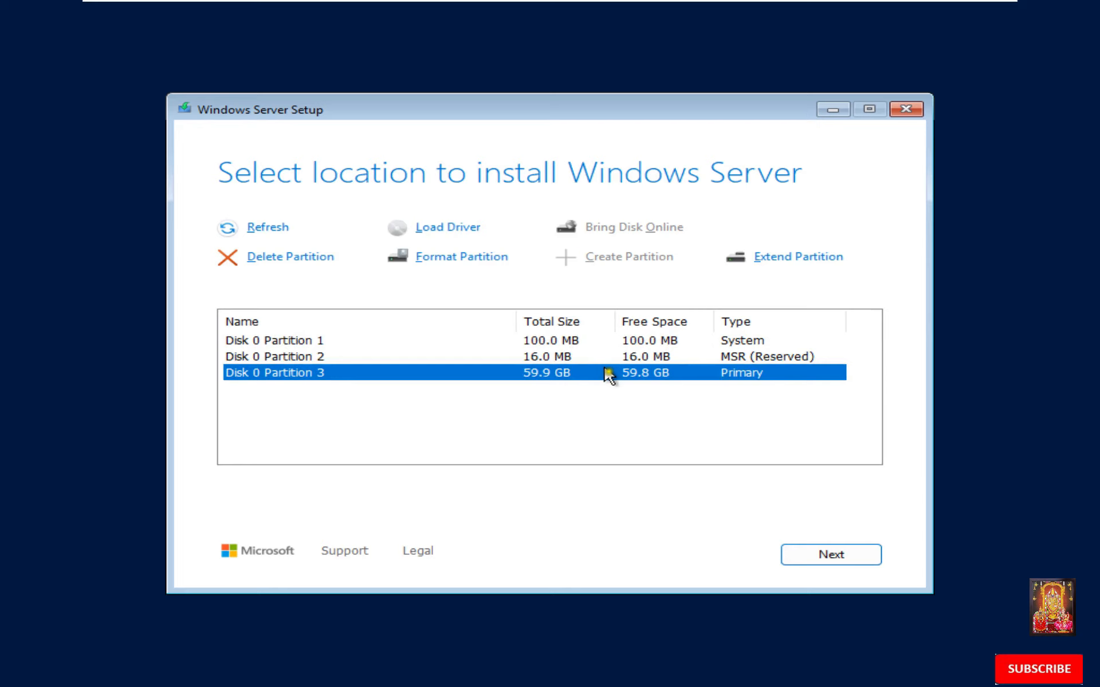
{"action": "left_click", "coordinate": [828, 559]}
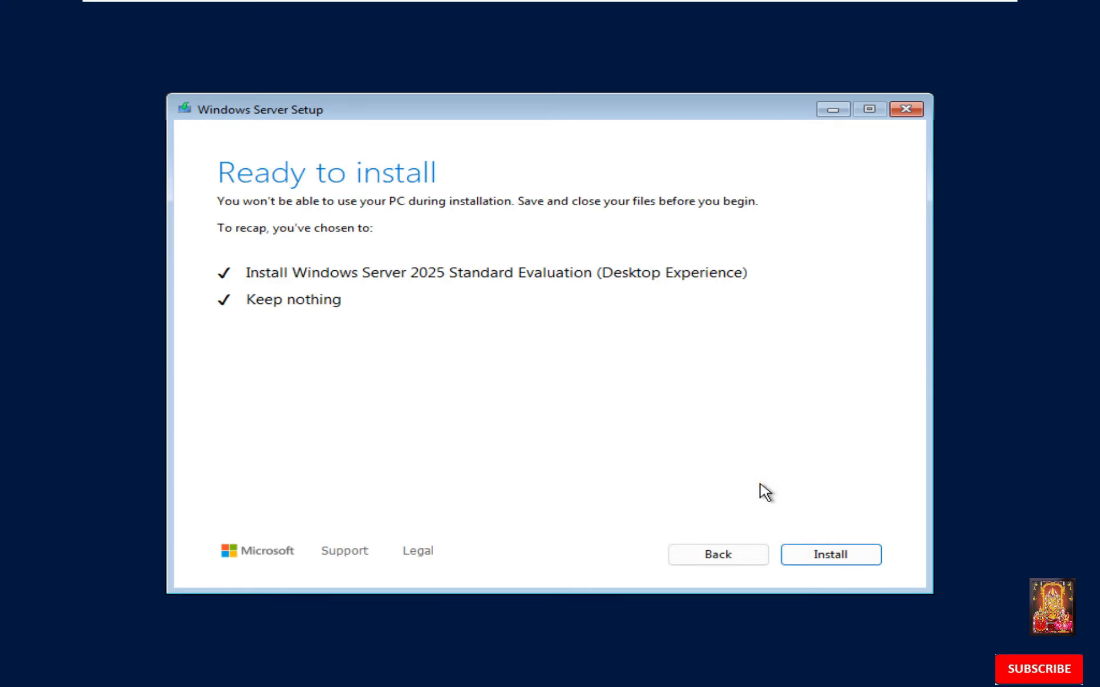
- Run the Windows Server install, then enter and confirm the built-in Administrator password
{"action": "left_click", "coordinate": [834, 559]}
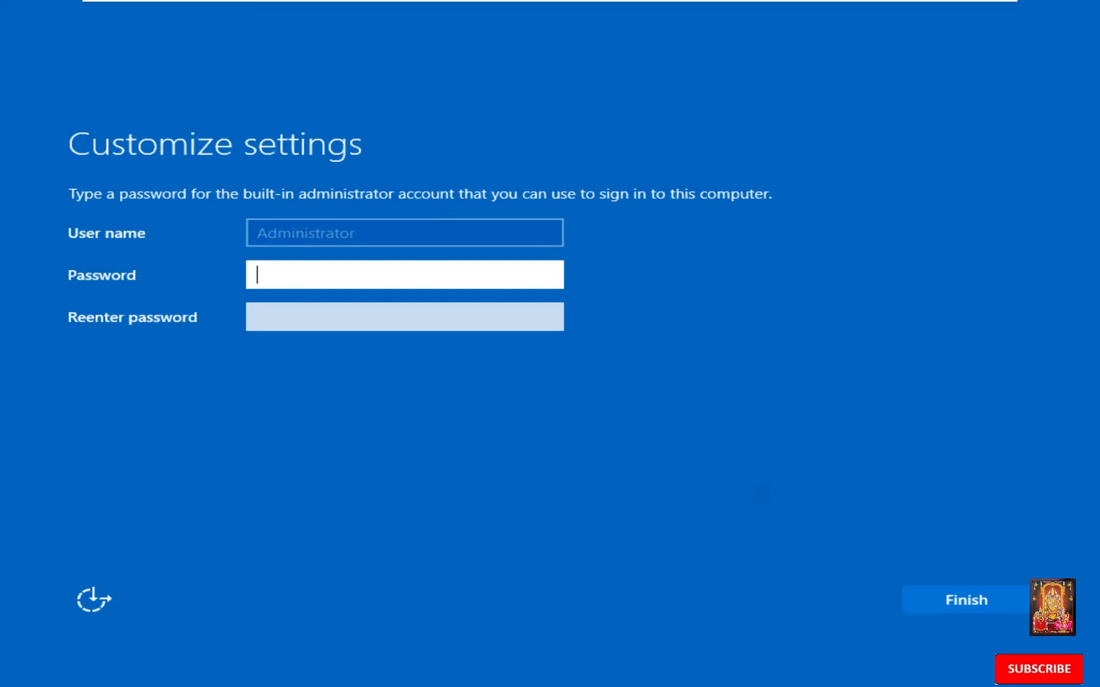
{"action": "type", "text": "•••••"}
{"action": "left_click", "coordinate": [306, 307]}
{"action": "type", "text": "••"}
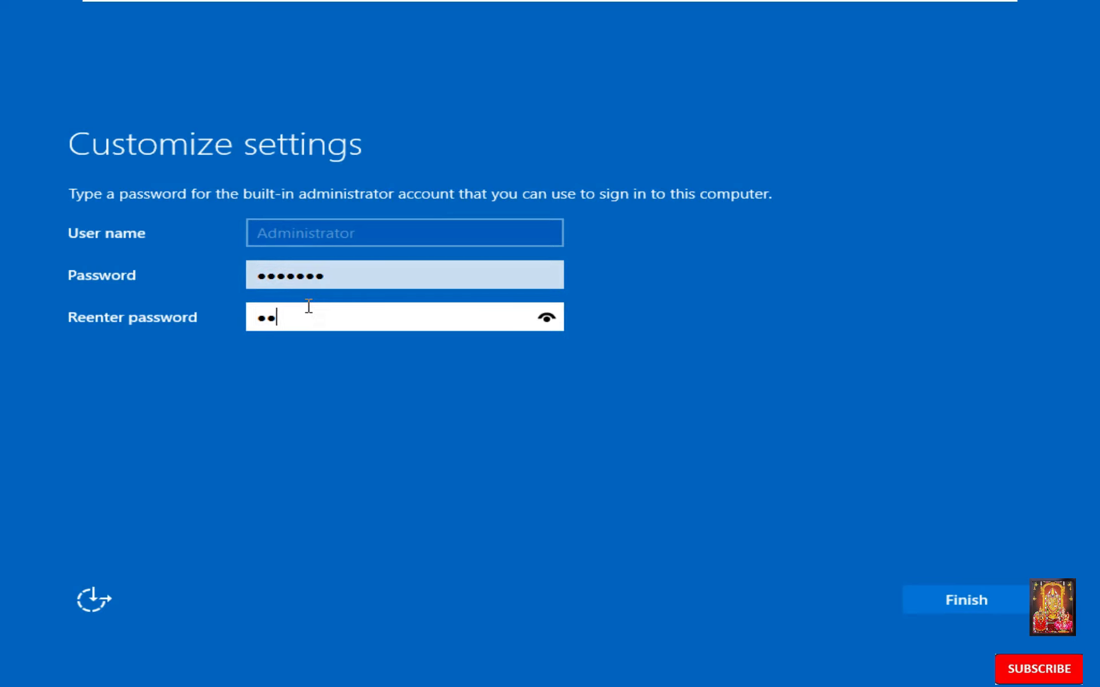
{"action": "type", "text": "•••••"}
{"action": "left_click", "coordinate": [948, 599]}
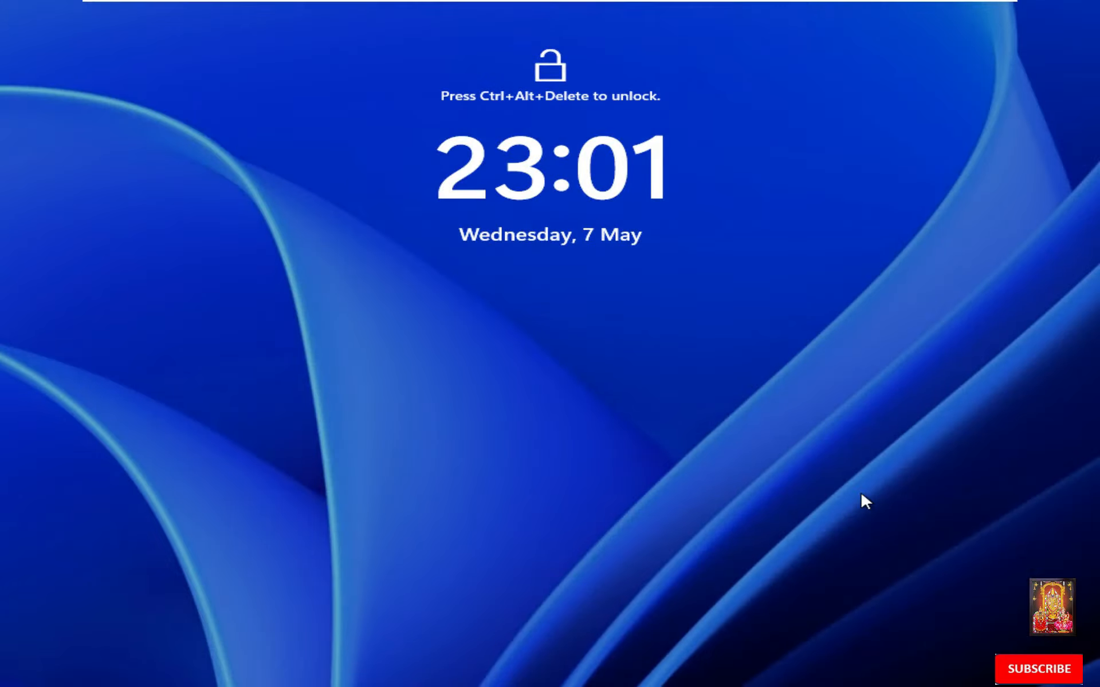
- Sign in as Administrator with the password and accept Required only diagnostic data
{"action": "key", "text": "ctrl+alt+Delete"}
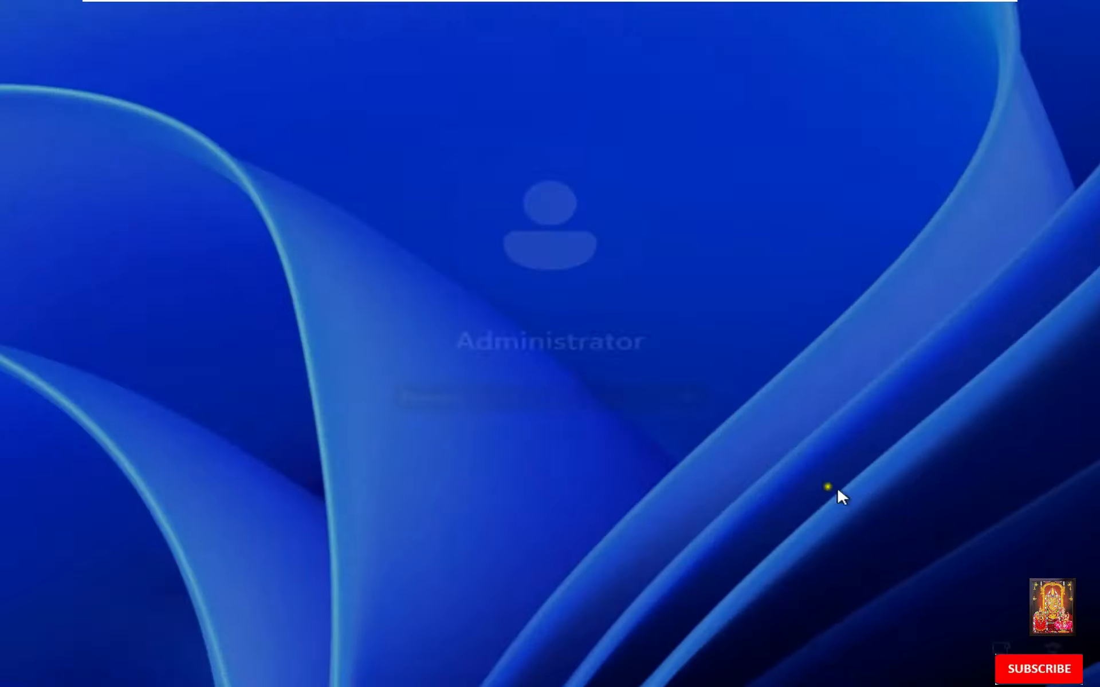
{"action": "type", "text": "••••"}
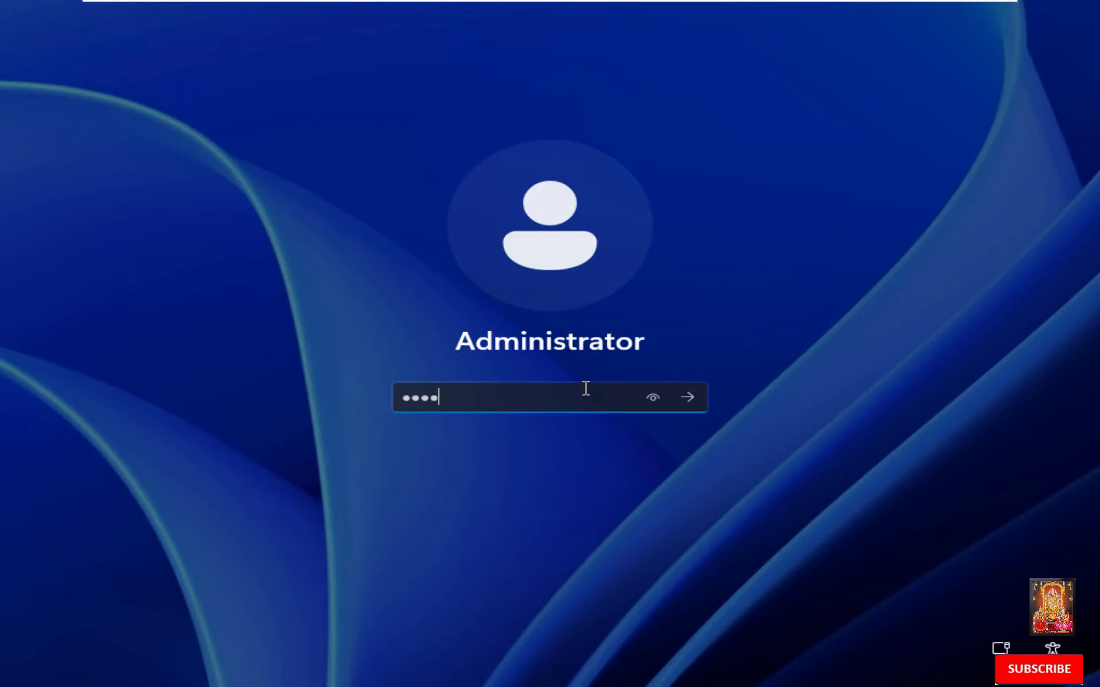
{"action": "type", "text": "•••"}
{"action": "key", "text": "Return"}
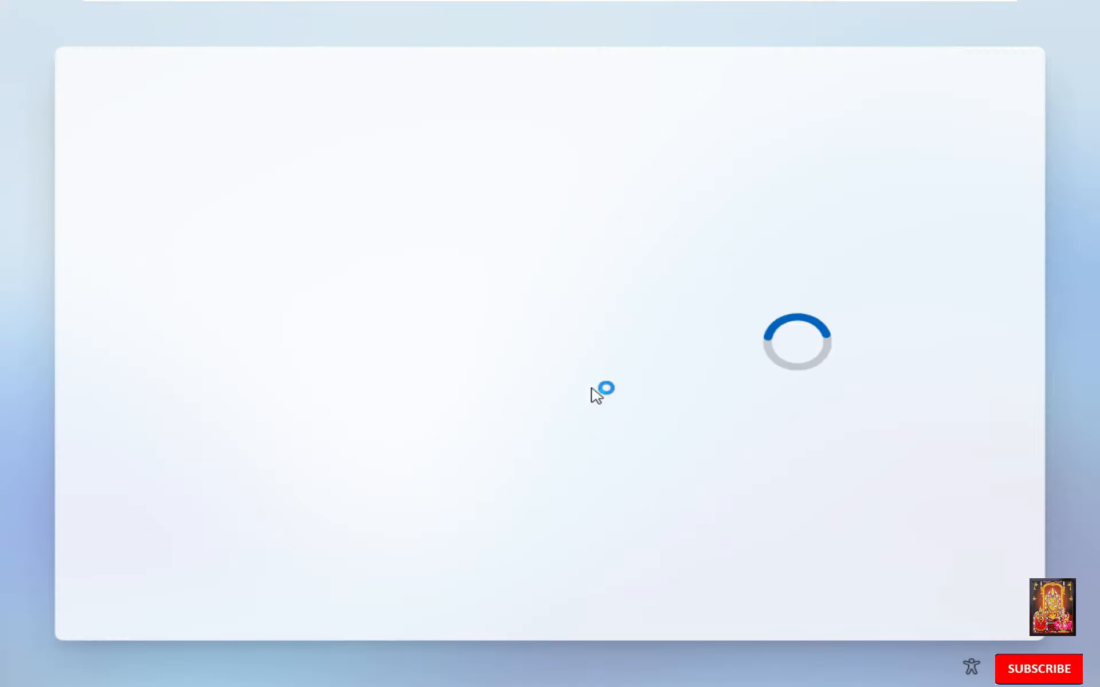
{"action": "left_click_drag", "start_coordinate": [999, 351], "coordinate": [1012, 466]}
{"action": "left_click", "coordinate": [940, 591]}
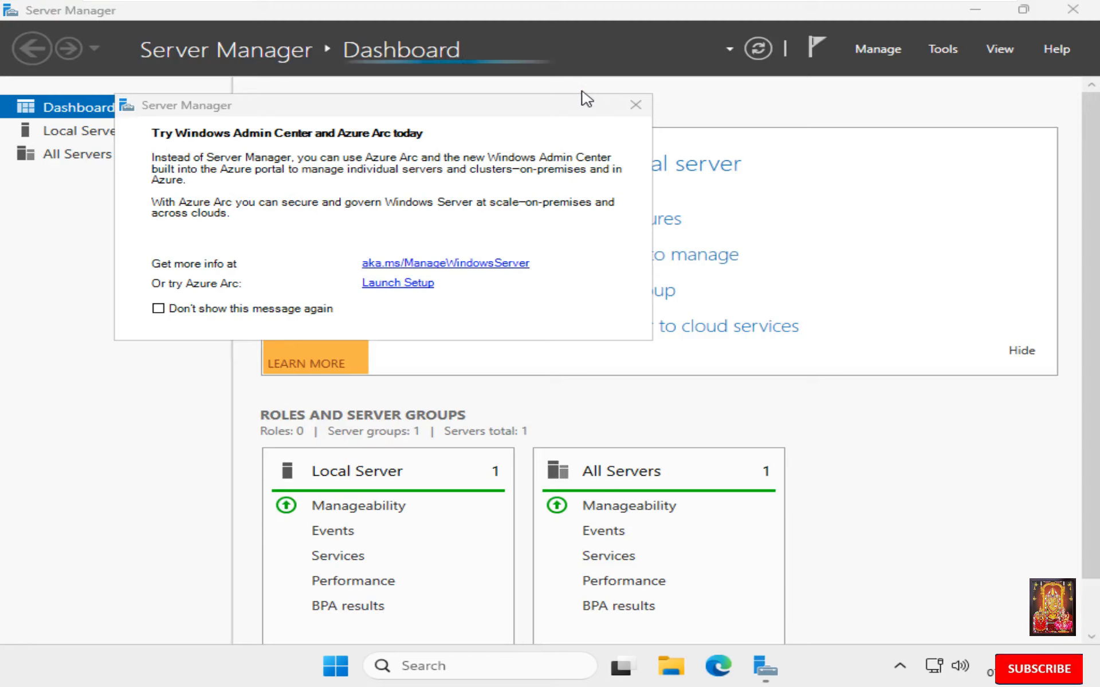
- Tick Don't show again on the Windows Admin Center notice, mount VMware Tools, and close Server Manager
{"action": "left_click", "coordinate": [294, 309]}
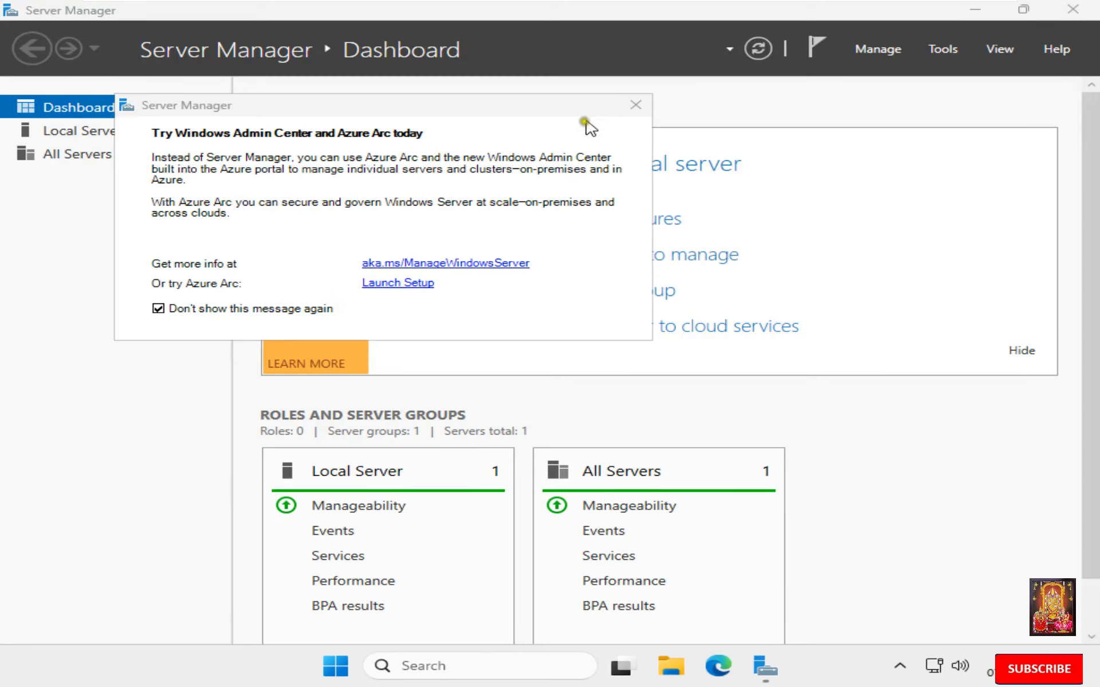
{"action": "left_click", "coordinate": [635, 105]}
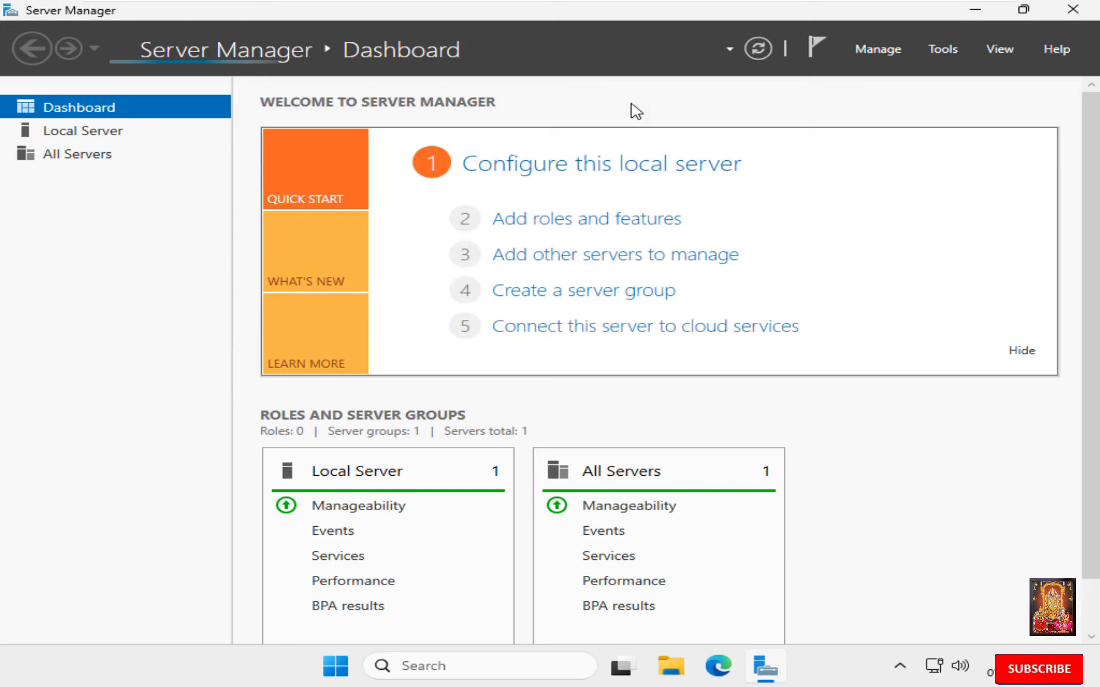
{"action": "mouse_move", "coordinate": [576, 3]}
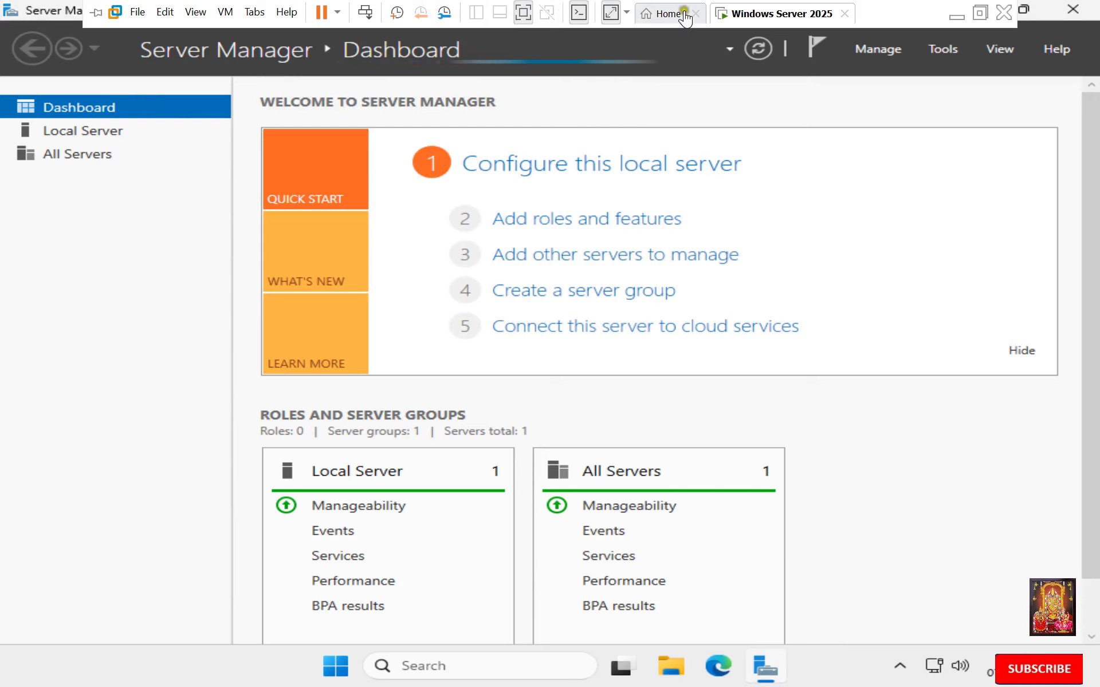
{"action": "right_click", "coordinate": [743, 19]}
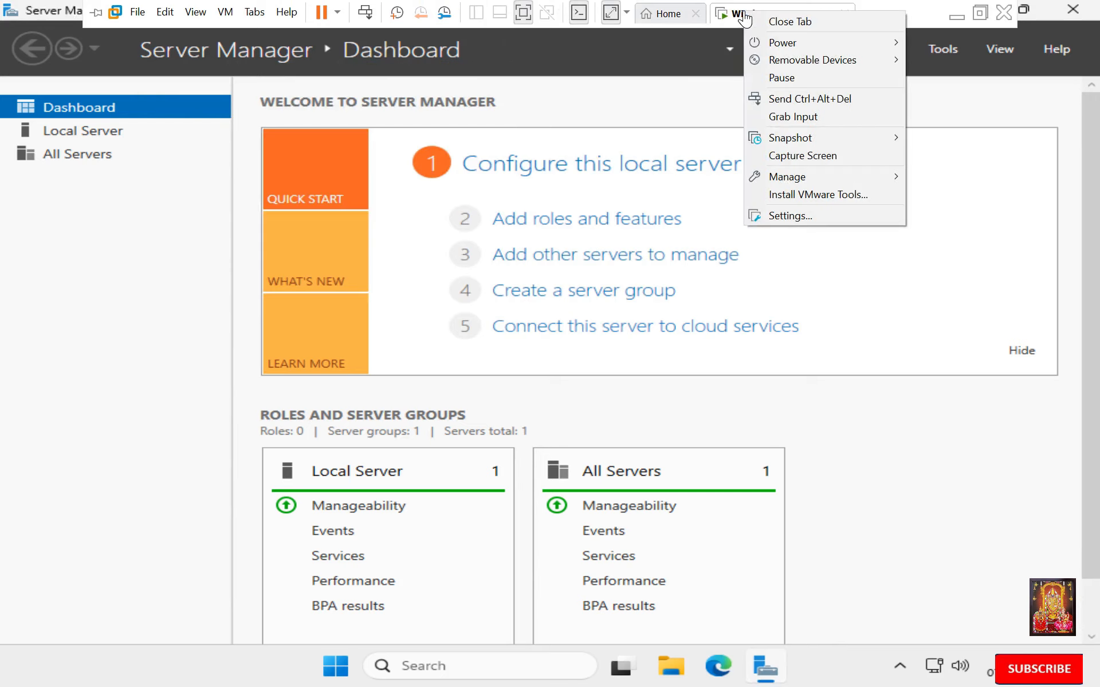
{"action": "left_click", "coordinate": [812, 195]}
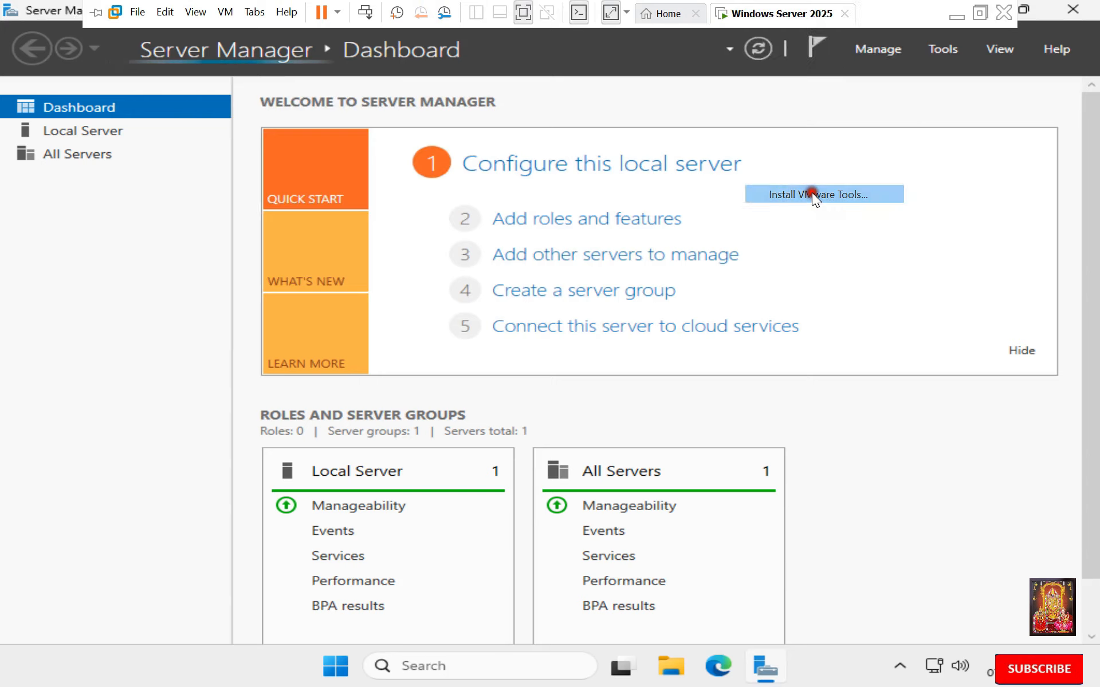
{"action": "left_click", "coordinate": [590, 397]}
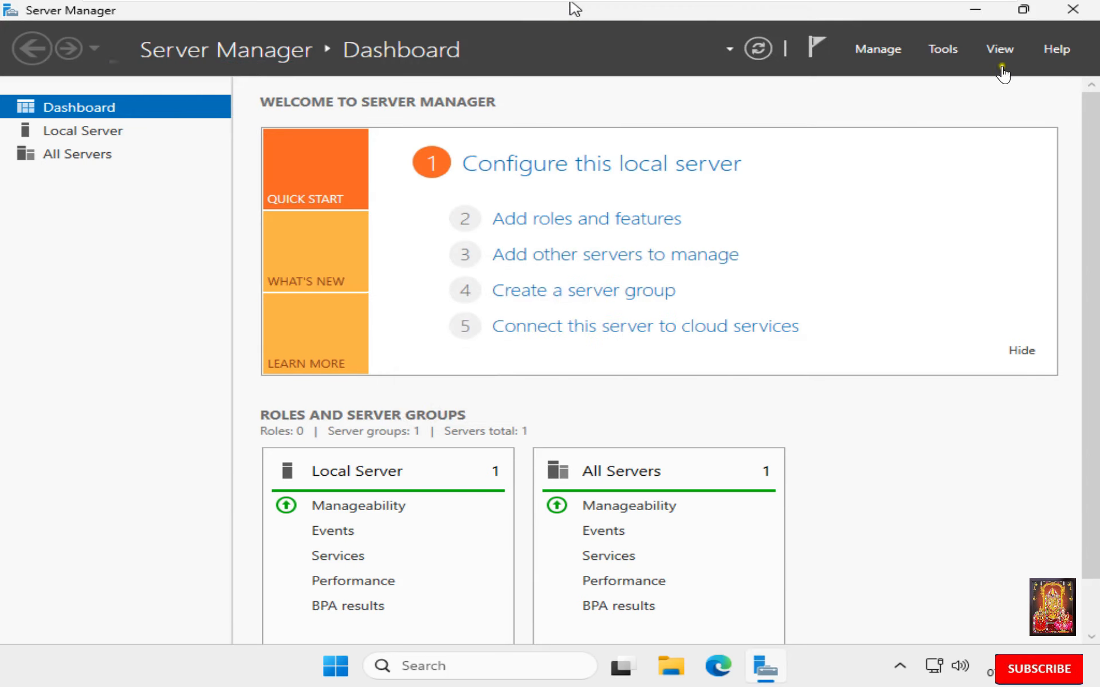
{"action": "left_click", "coordinate": [1072, 9]}
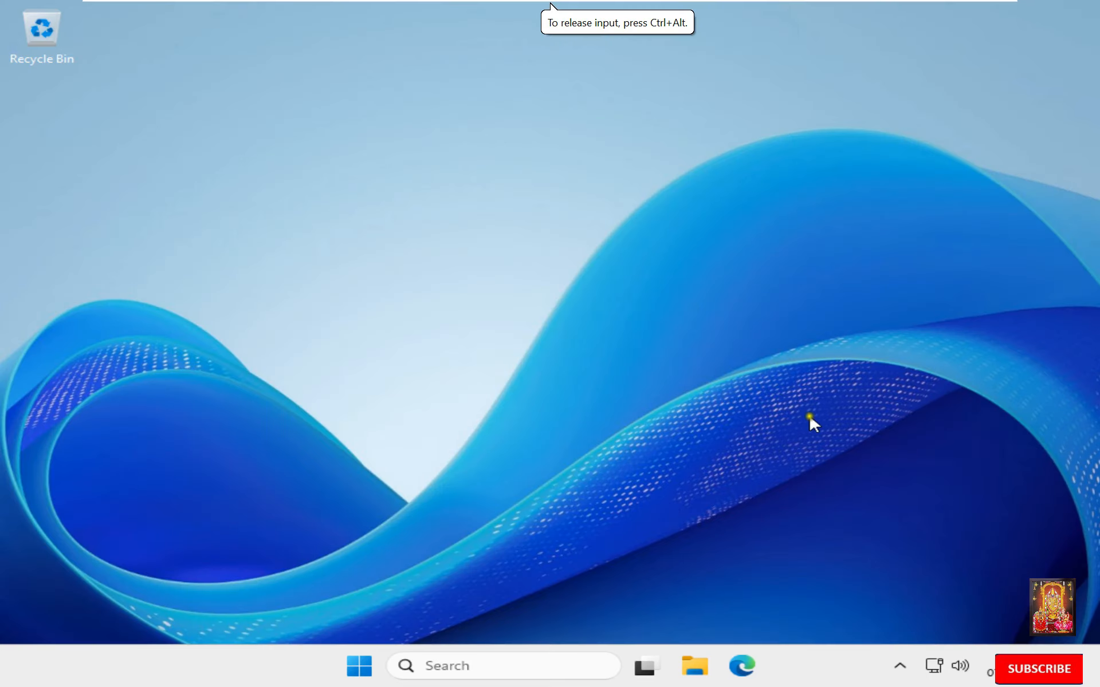
- From This PC, run the installer on DVD Drive (D:) VMware Tools and close File Explorer
{"action": "left_click", "coordinate": [694, 666]}
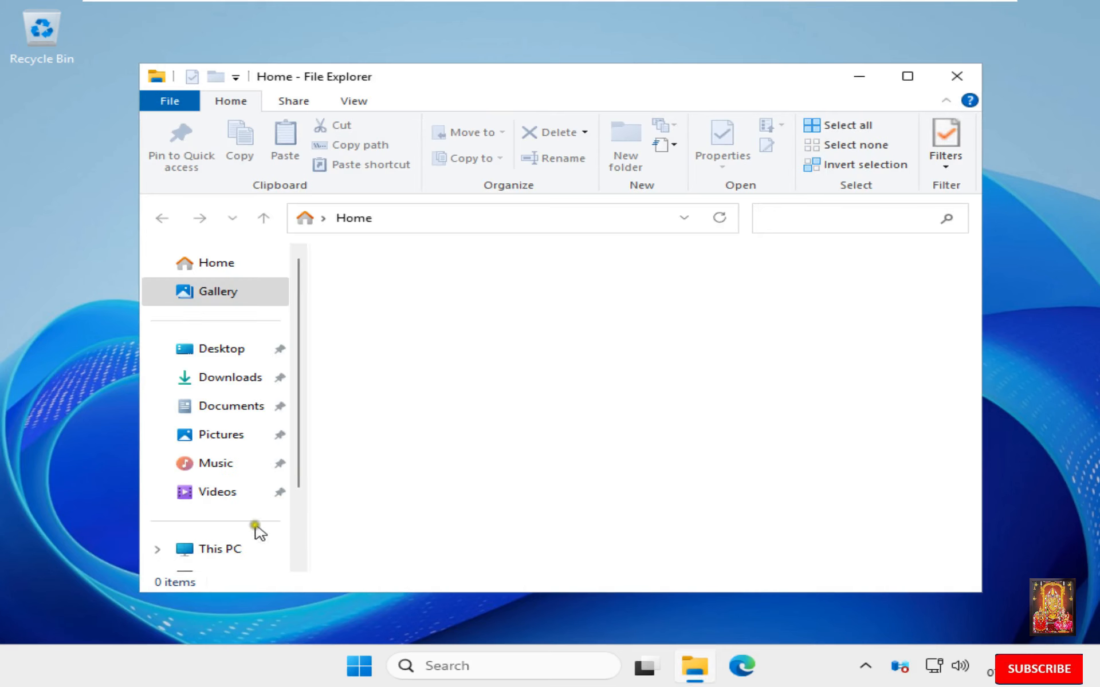
{"action": "left_click", "coordinate": [226, 550]}
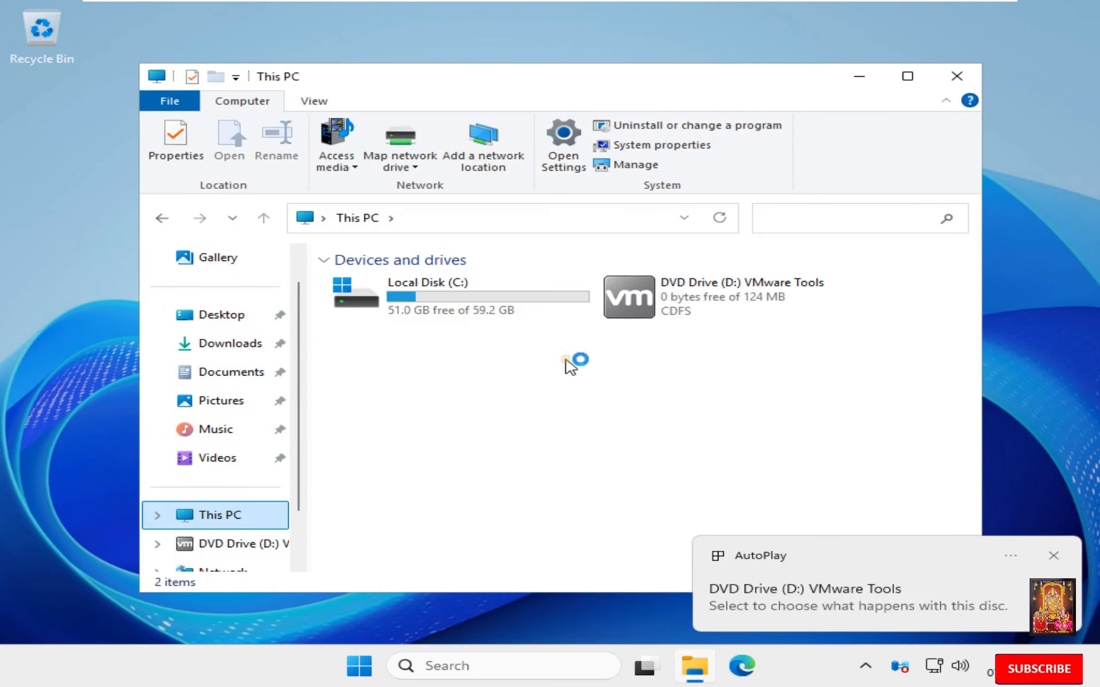
{"action": "left_click", "coordinate": [702, 299]}
{"action": "right_click", "coordinate": [704, 302]}
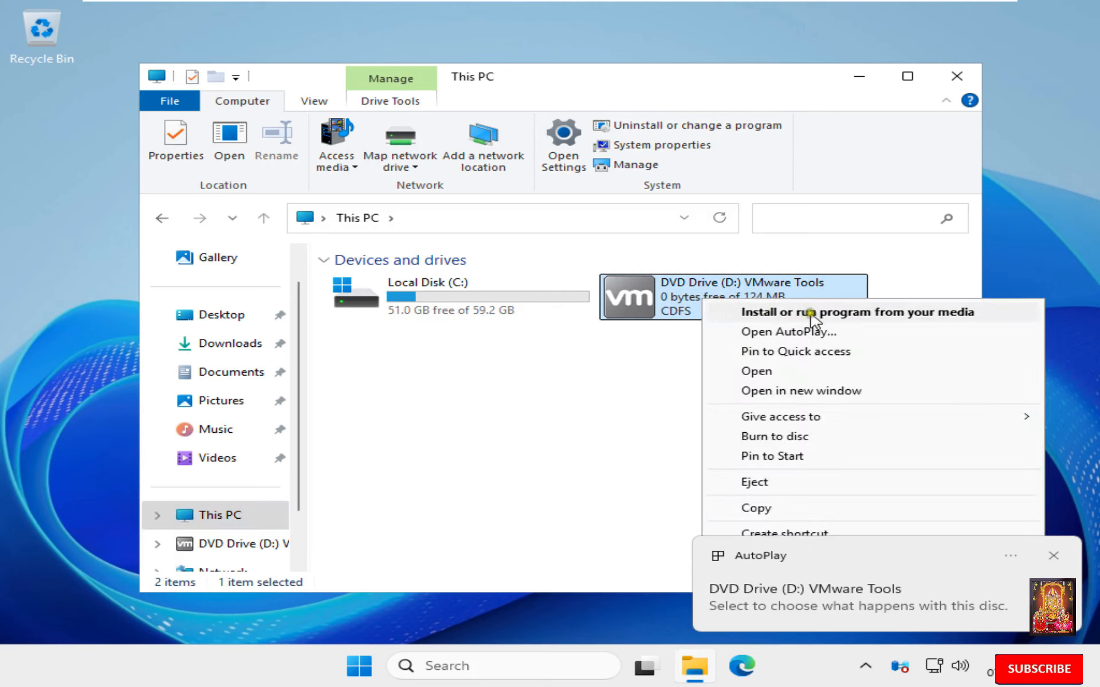
{"action": "left_click", "coordinate": [811, 313]}
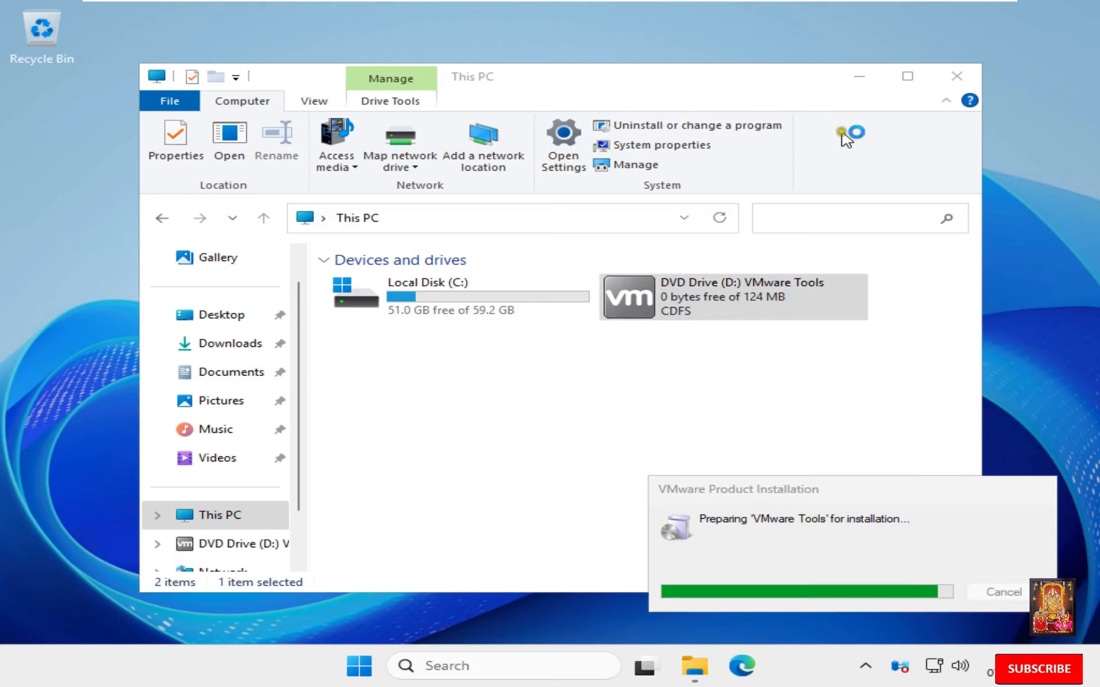
{"action": "left_click", "coordinate": [962, 84]}
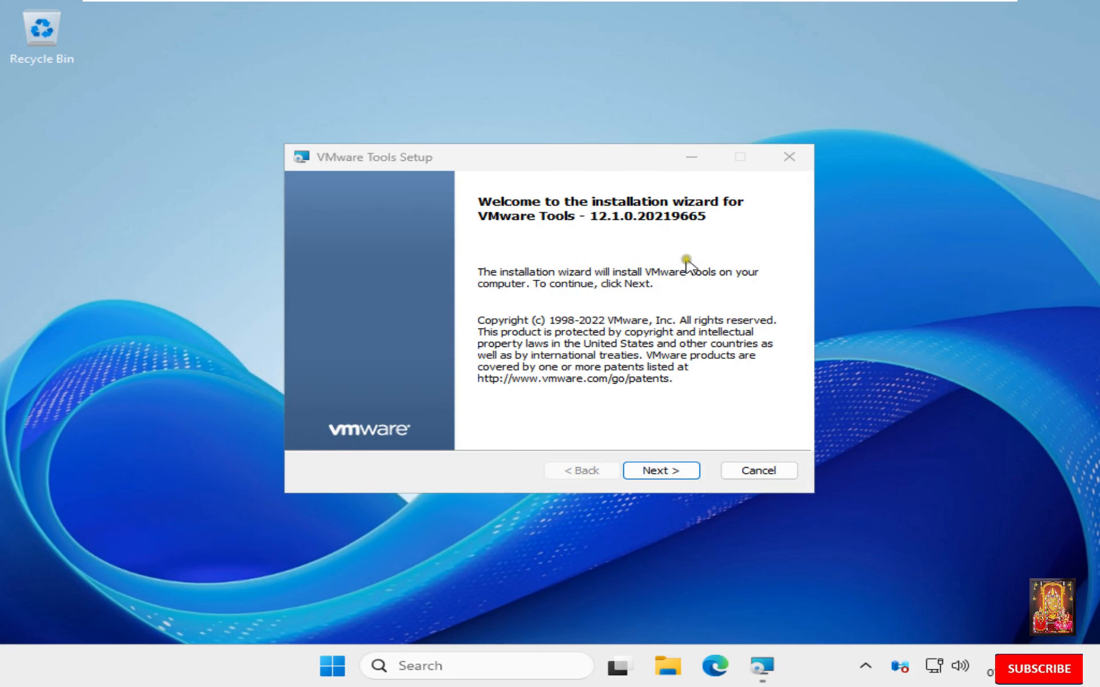
- Install VMware Tools 12.1.0 with the default setup type
{"action": "left_click", "coordinate": [675, 472]}
{"action": "left_click", "coordinate": [656, 472]}
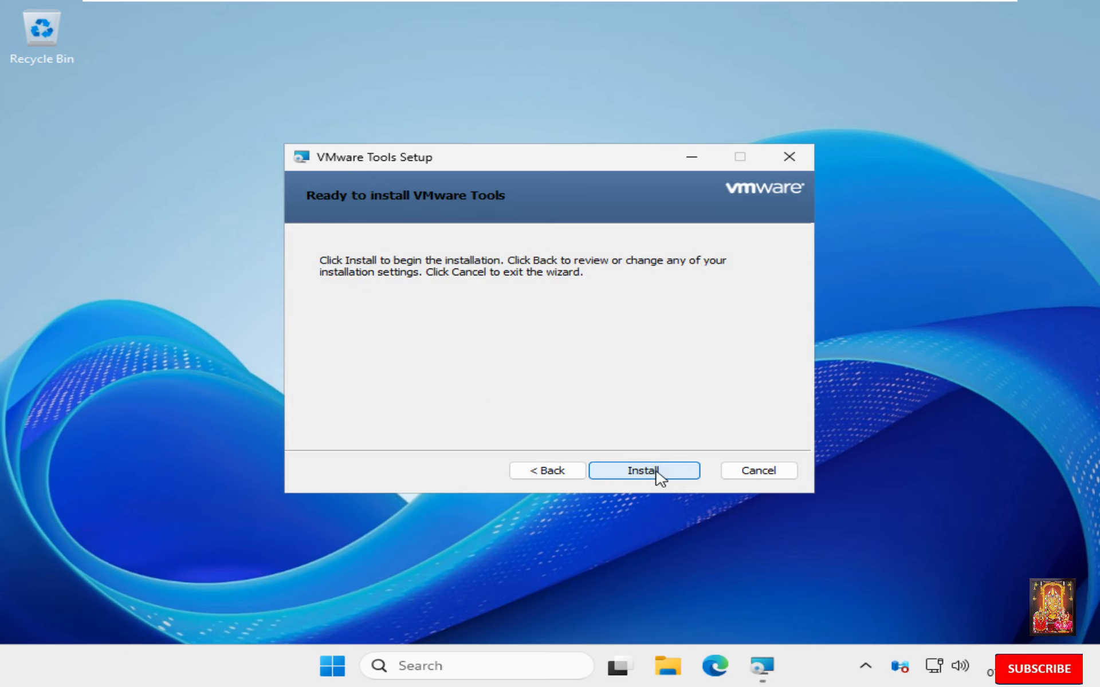
{"action": "left_click", "coordinate": [658, 475]}
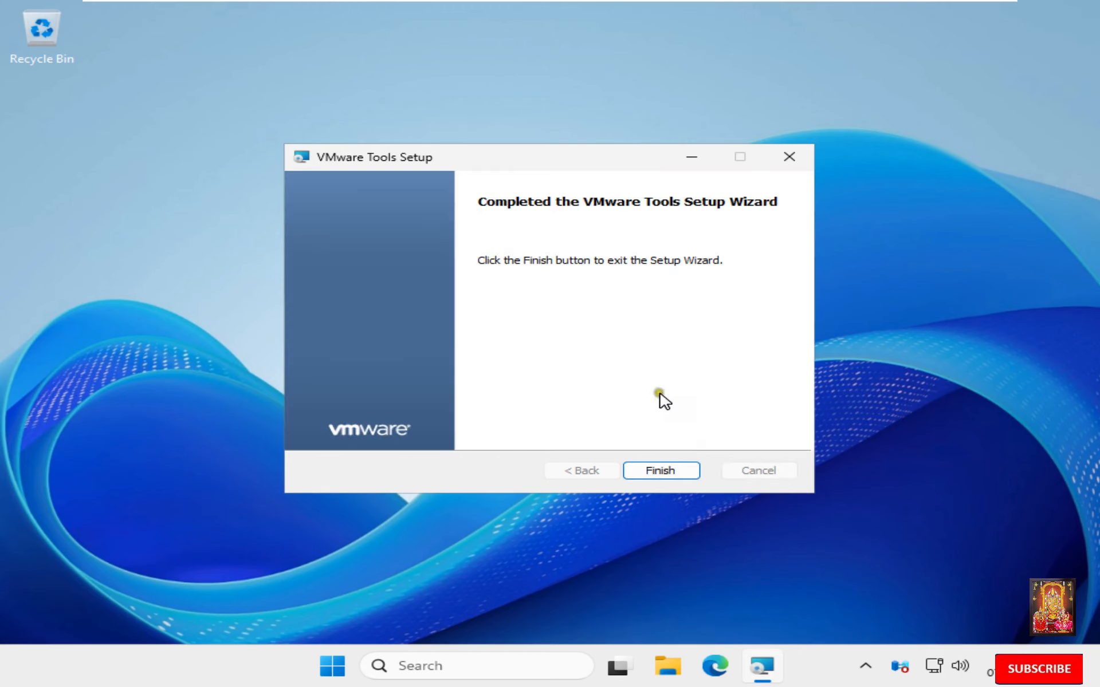
- Stretch the guest display, finish the VMware Tools wizard, and agree to restart the server
{"action": "mouse_move", "coordinate": [599, 20]}
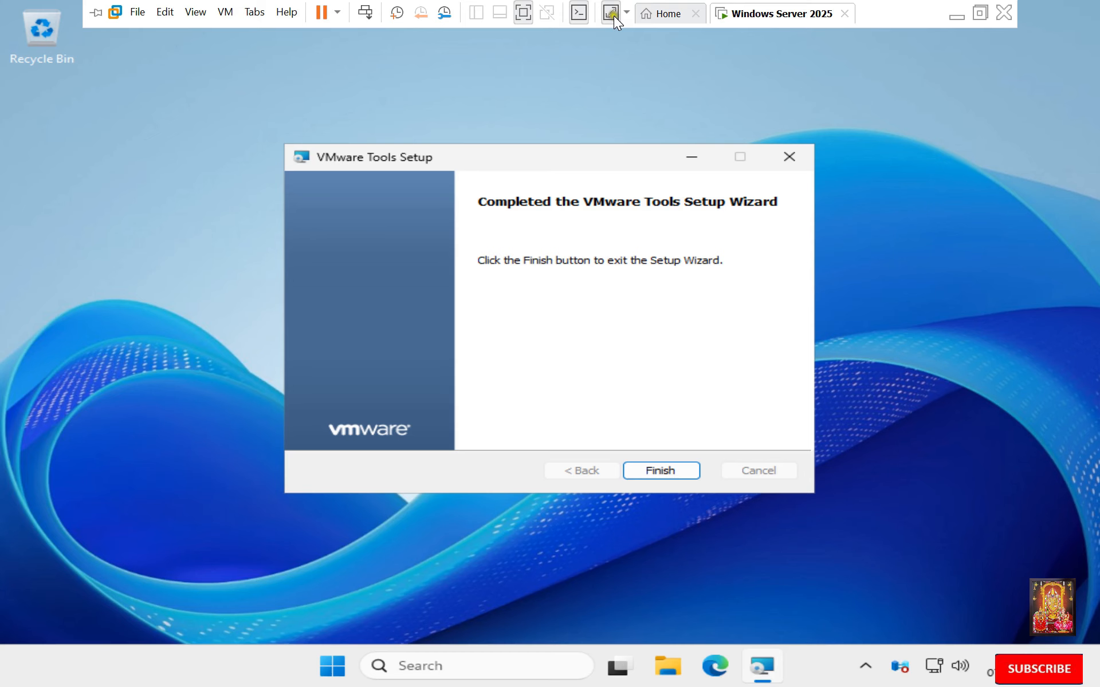
{"action": "left_click", "coordinate": [612, 13]}
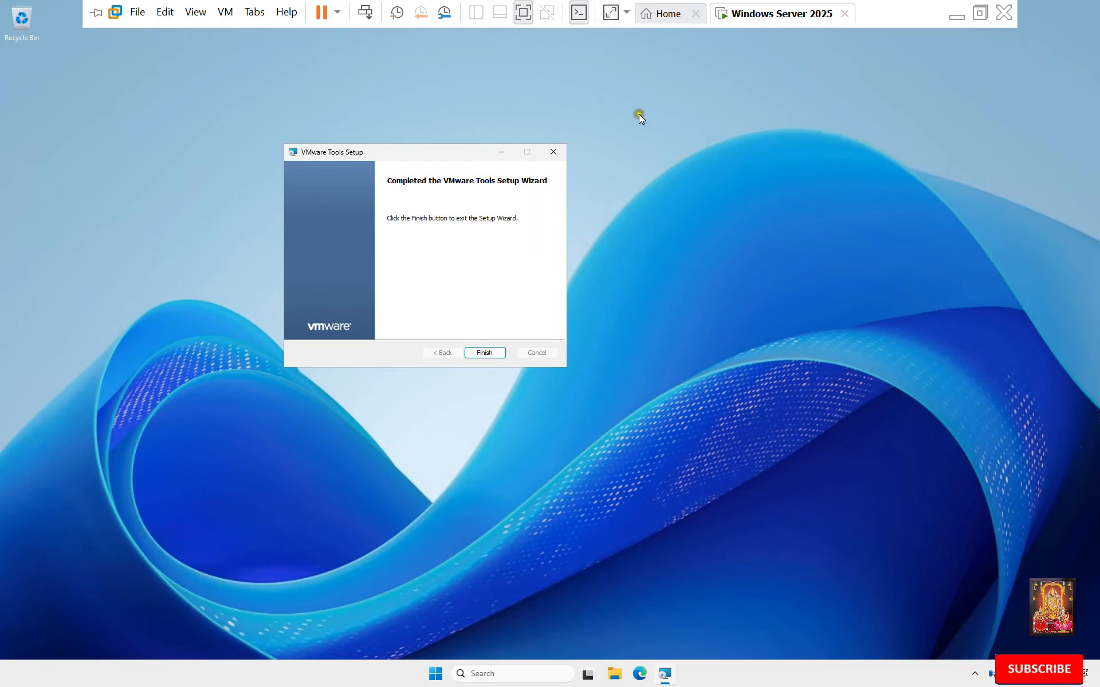
{"action": "left_click", "coordinate": [485, 354]}
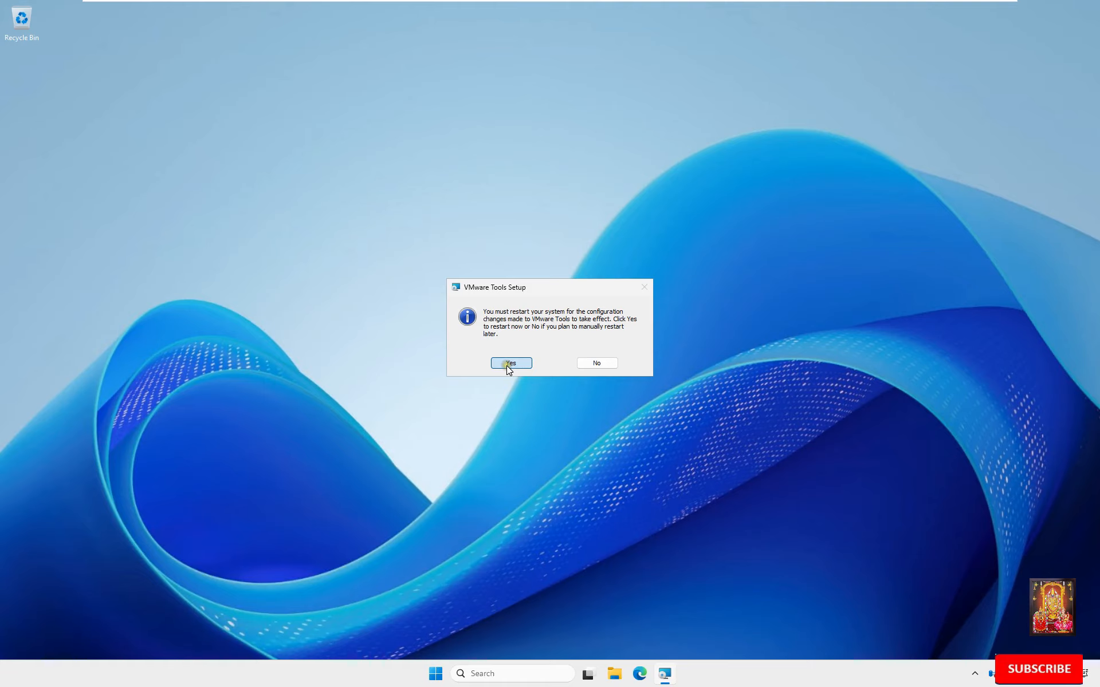
{"action": "left_click", "coordinate": [507, 365]}
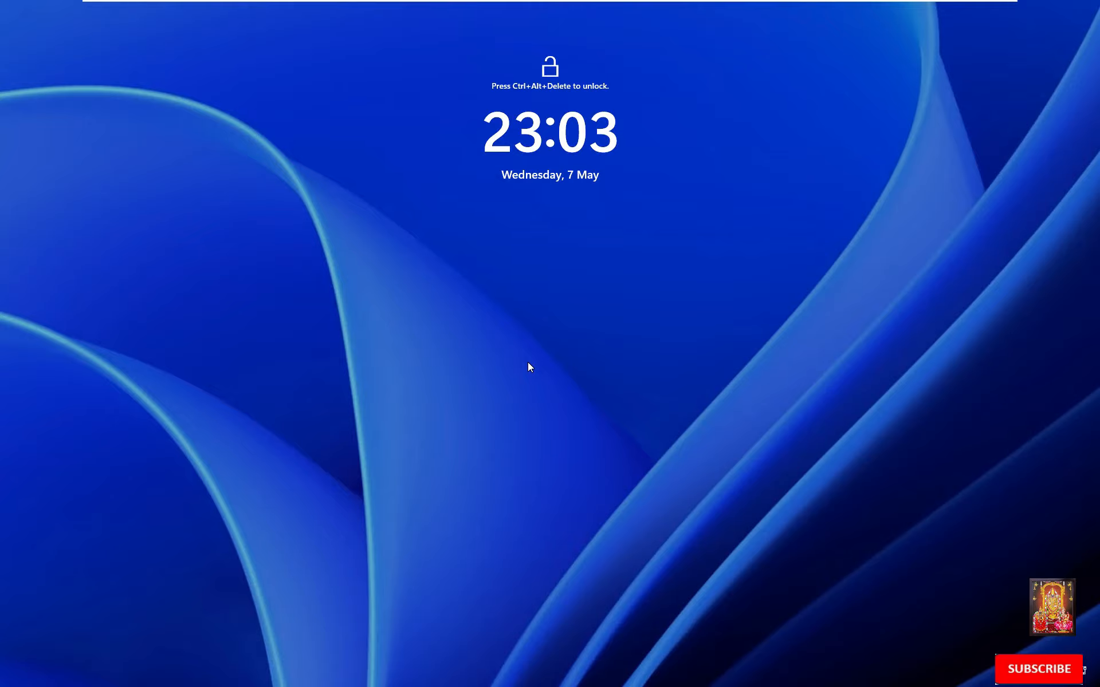
- Unlock the lock screen with Ctrl+Alt+Delete and submit the Administrator password
{"action": "key", "text": "ctrl+alt+Delete"}
{"action": "type", "text": "123"}
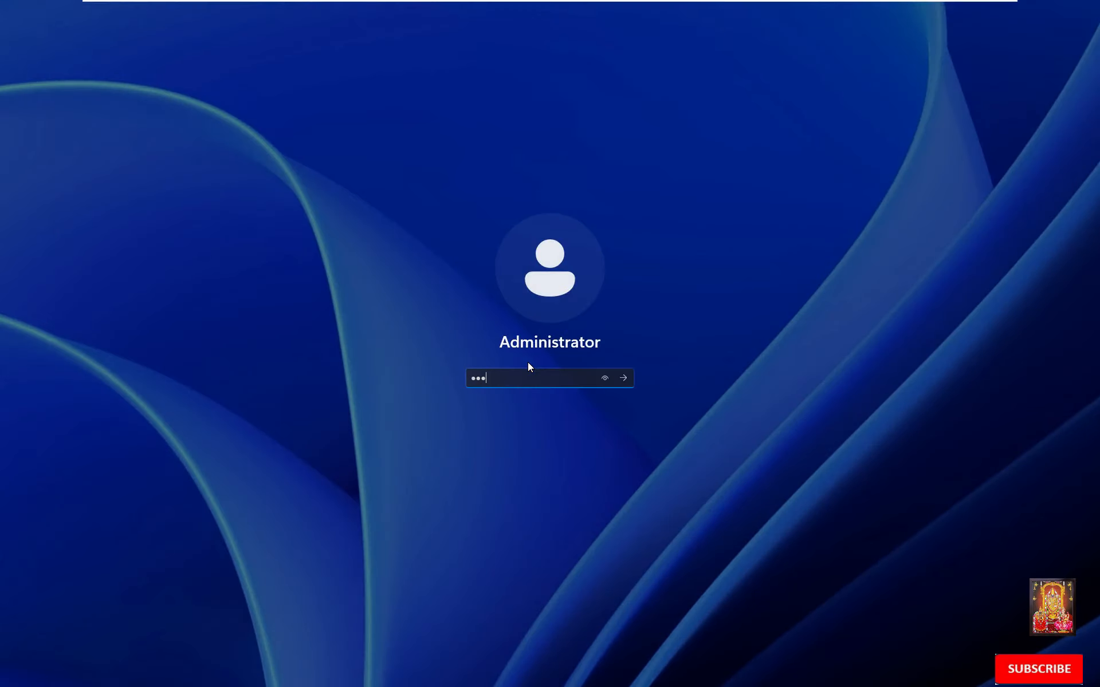
{"action": "type", "text": "456"}
{"action": "key", "text": "Return"}
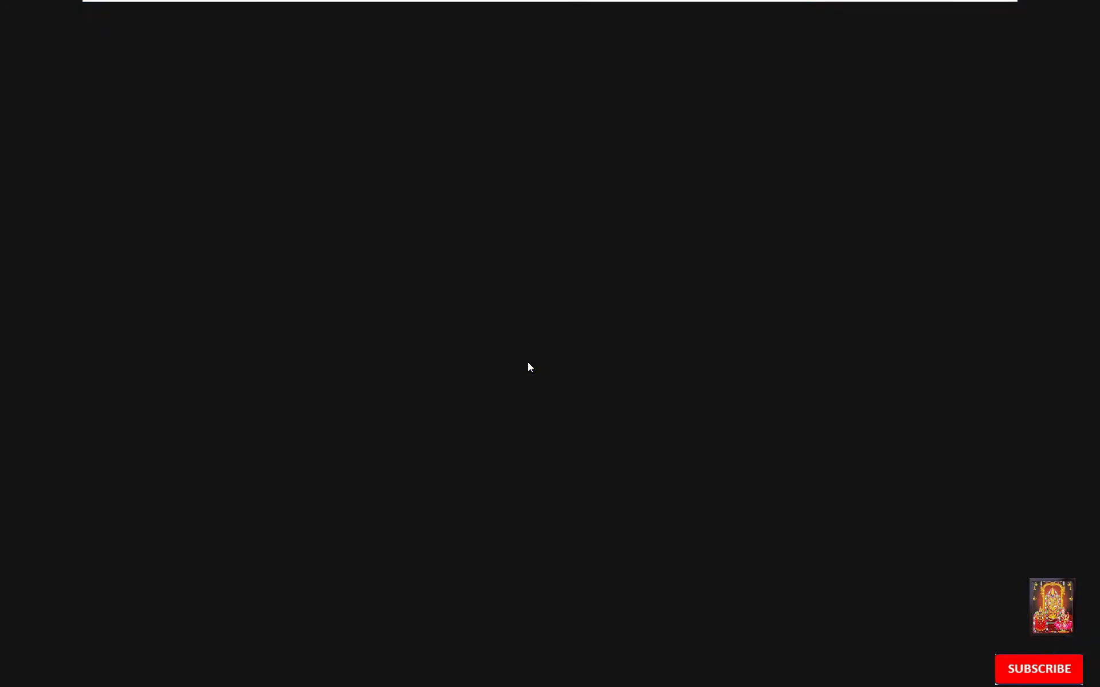